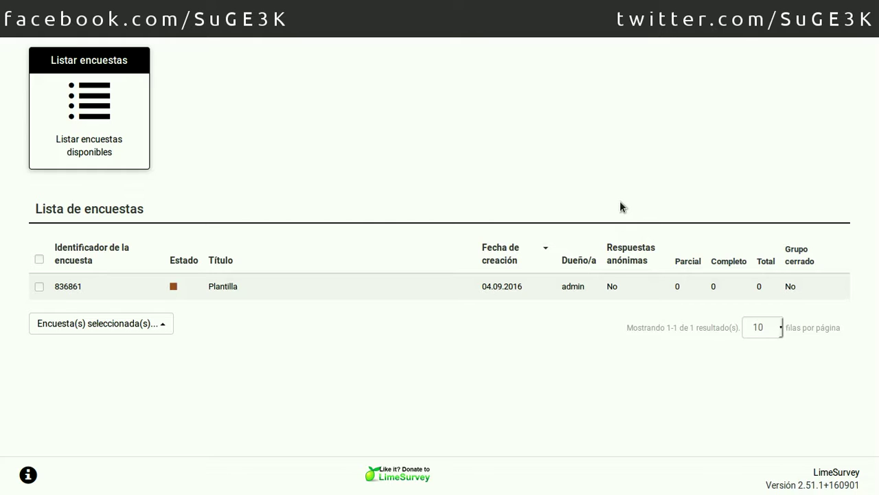
Step: Open the Plantilla survey and start a new question with the code A15
left_click(223, 287)
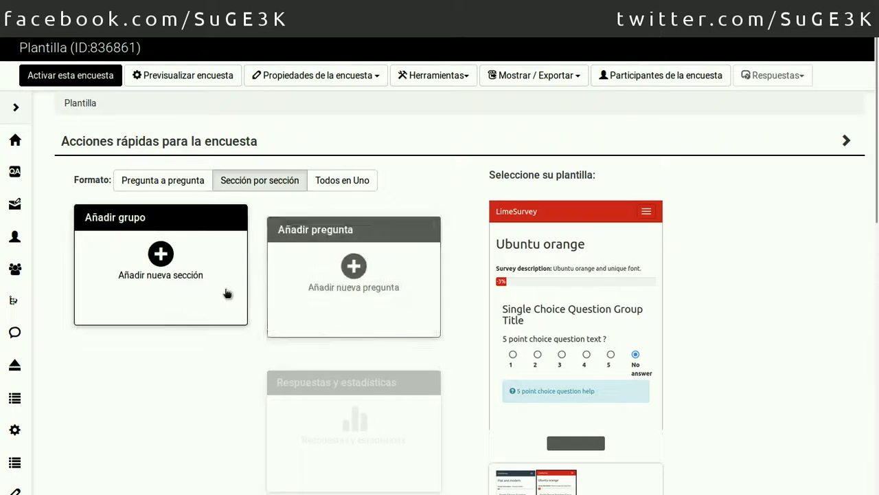
left_click(355, 256)
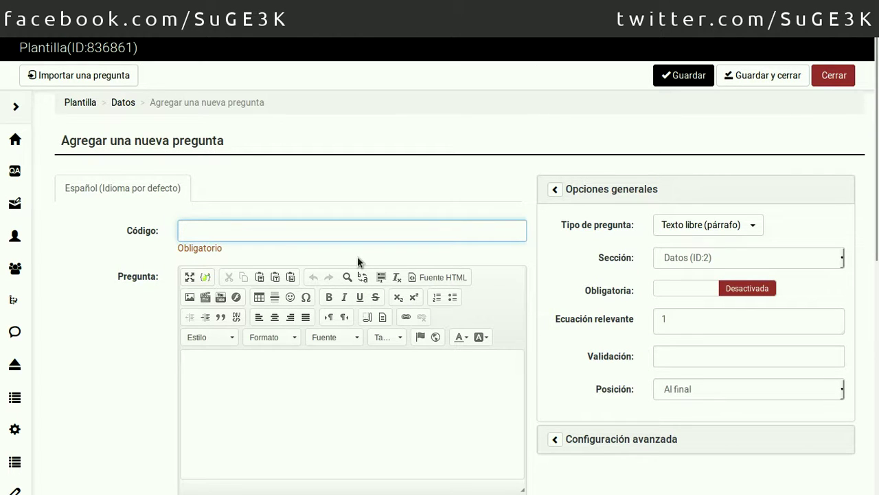
type("A")
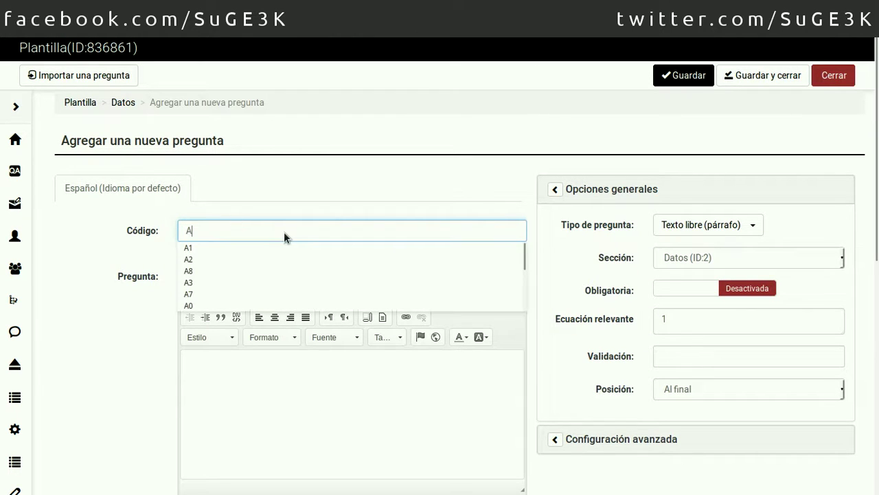
type("15")
Step: Set question A15's type to Entrada Numérica Múltiple and enter the question text "Ingrese su Numero de Documento:"
left_click(313, 424)
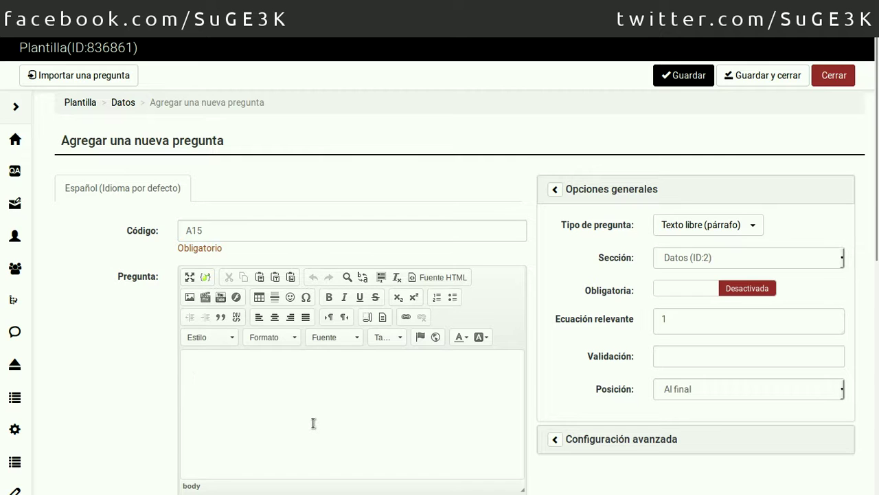
left_click(721, 230)
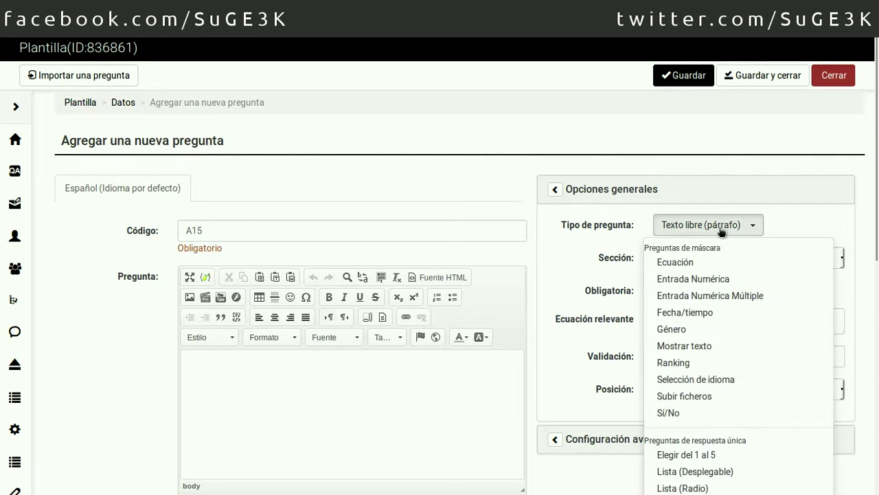
left_click(704, 295)
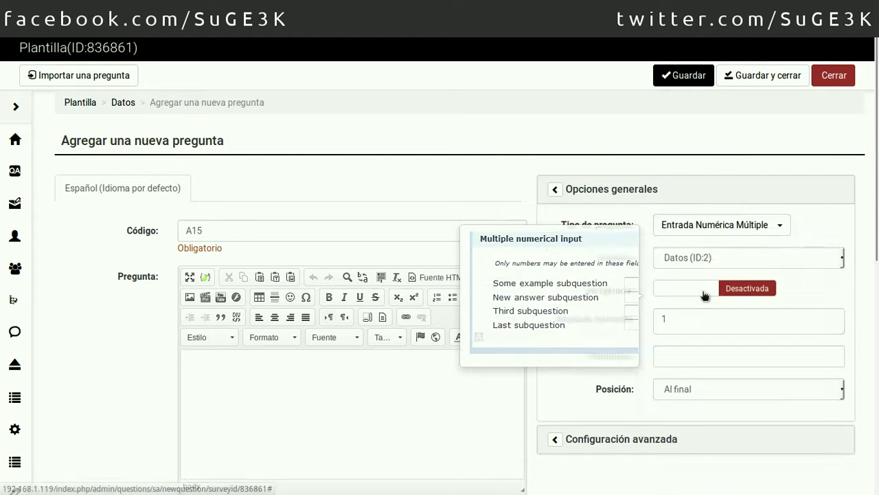
left_click(367, 388)
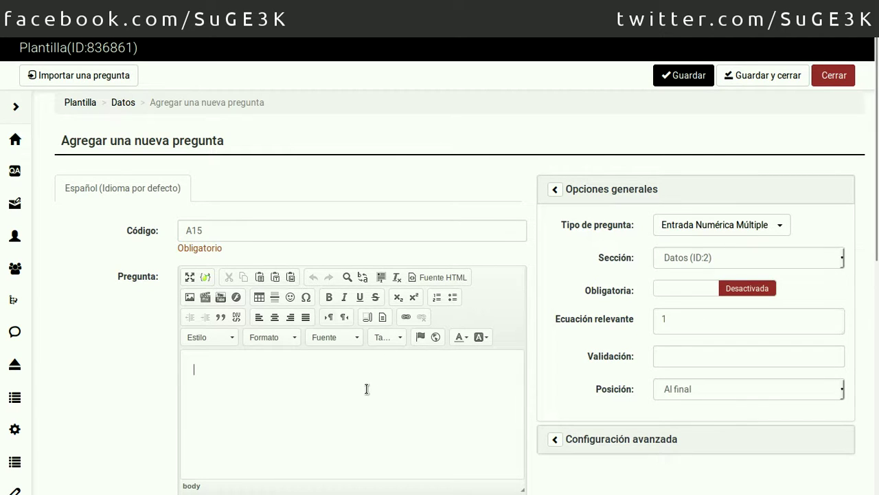
type("Ingrese su Numero de")
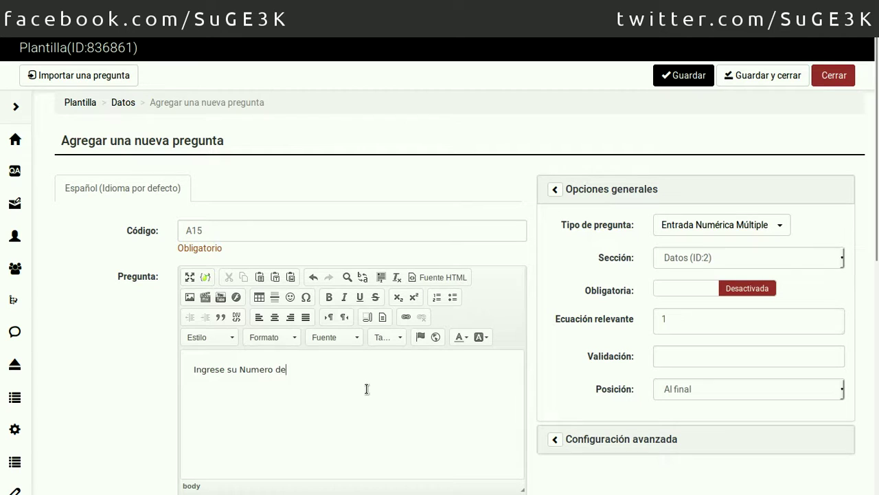
type(" Documento:")
Step: In question A15's advanced configuration, enable the option that accepts only whole numbers (Solo números enteros)
left_click(618, 438)
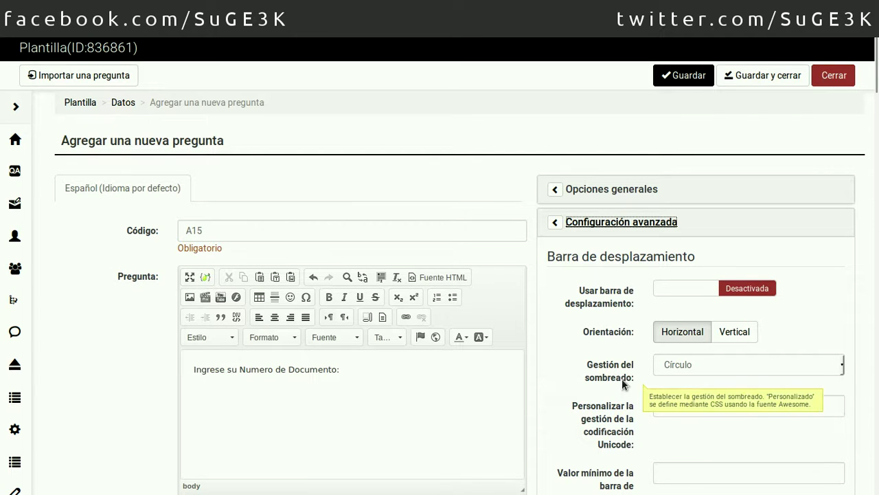
scroll(622, 379, "down", 2)
mouse_move(622, 378)
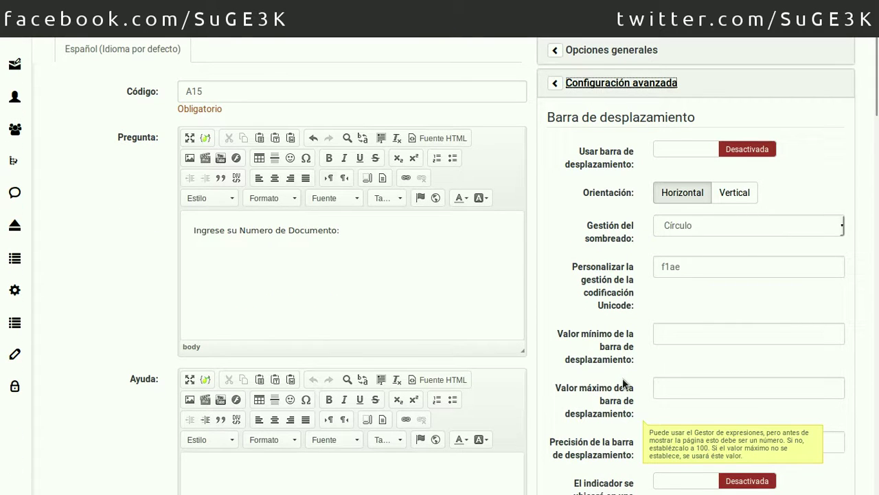
scroll(622, 378, "down", 2)
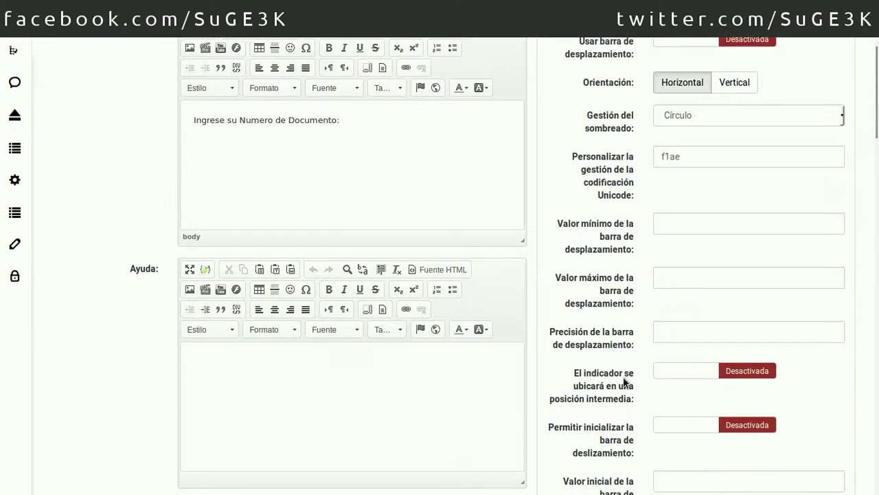
scroll(624, 378, "down", 1)
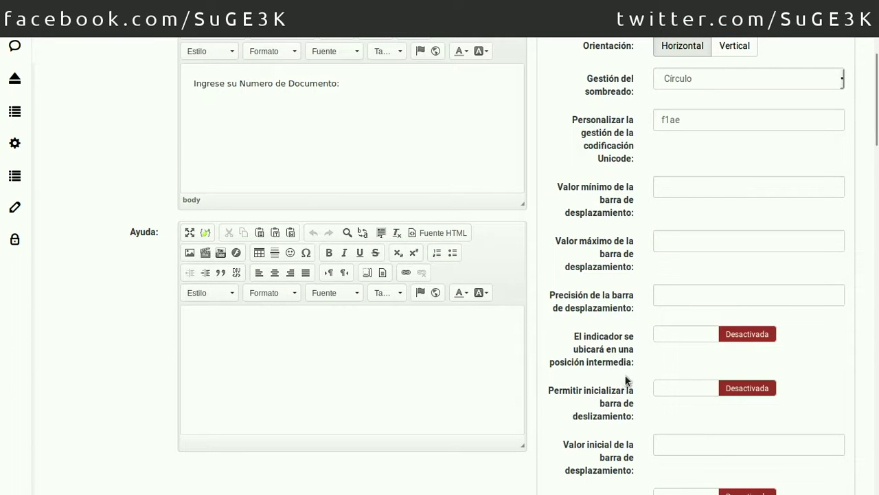
scroll(625, 379, "up", 6)
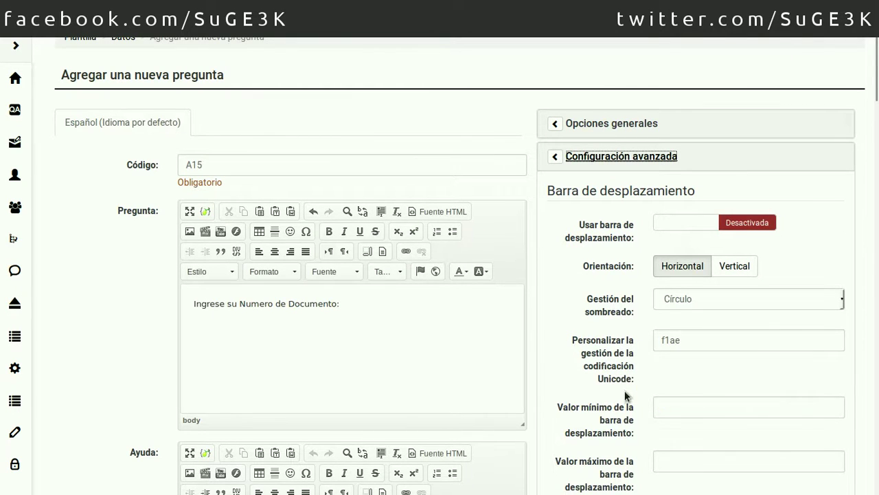
scroll(626, 390, "down", 4)
scroll(625, 390, "down", 2)
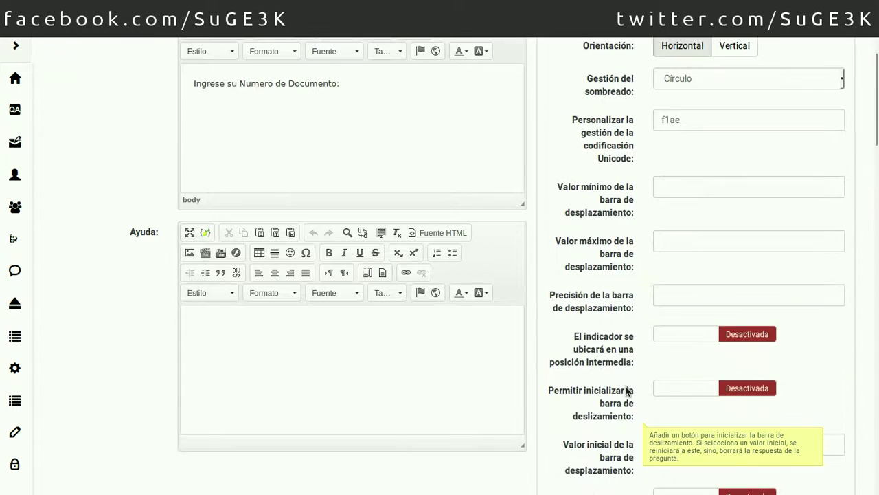
scroll(626, 391, "down", 8)
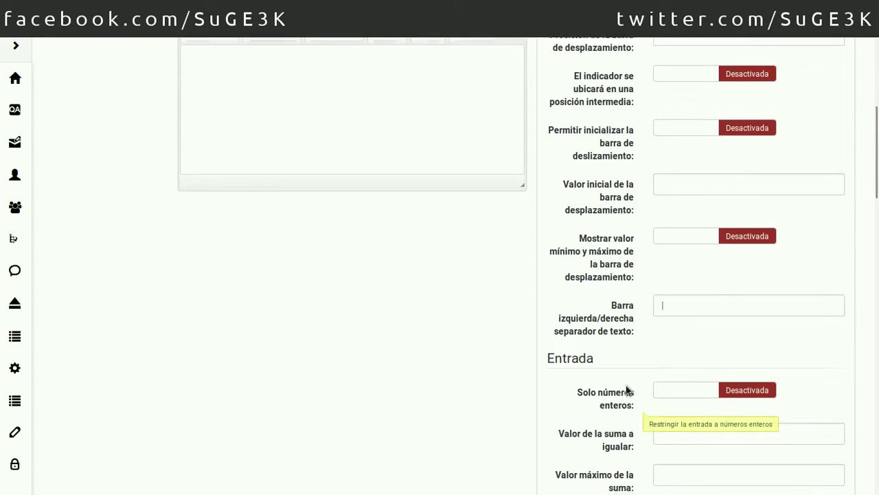
scroll(646, 384, "down", 1)
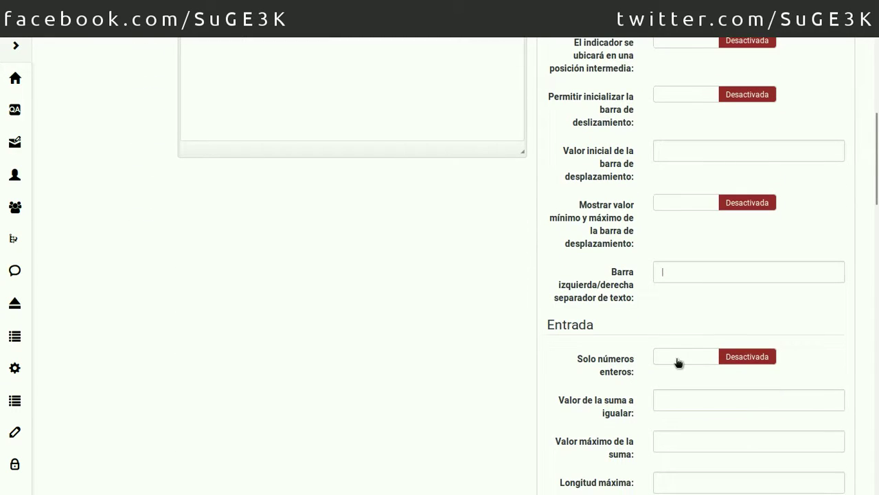
left_click(678, 363)
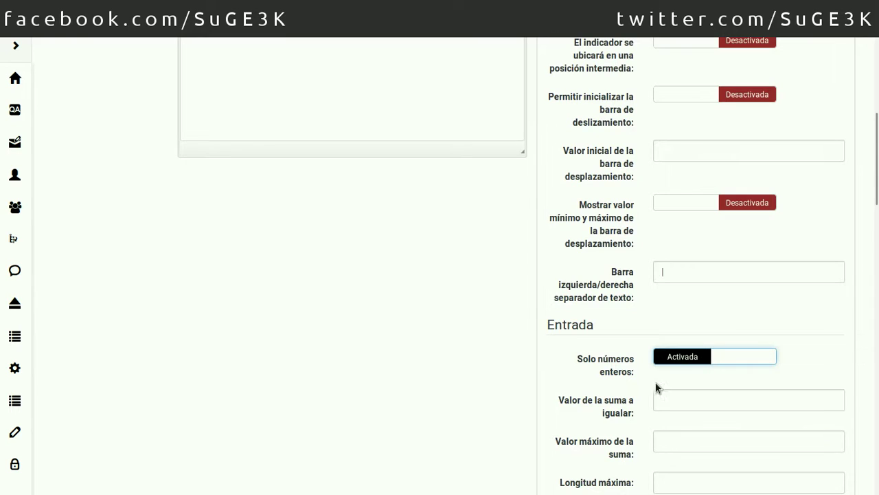
Step: Look through the remaining advanced settings of question A15, and save and close the question
scroll(656, 388, "down", 4)
scroll(604, 407, "down", 6)
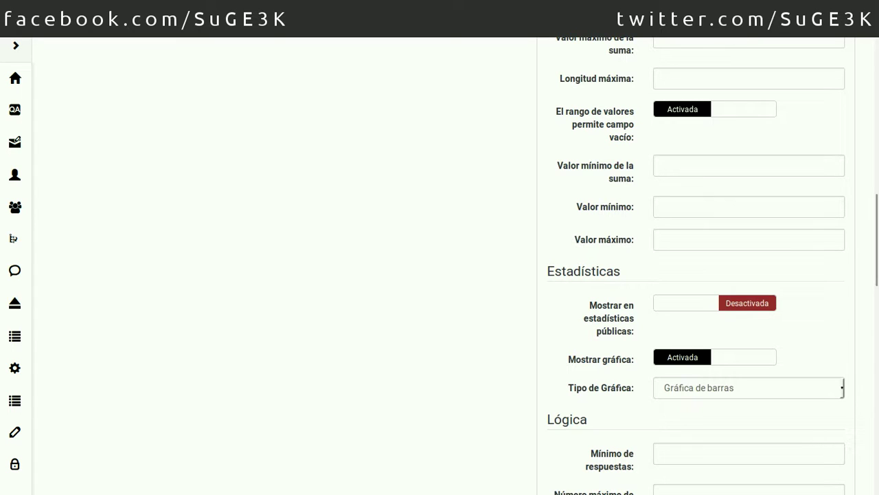
scroll(595, 314, "down", 9)
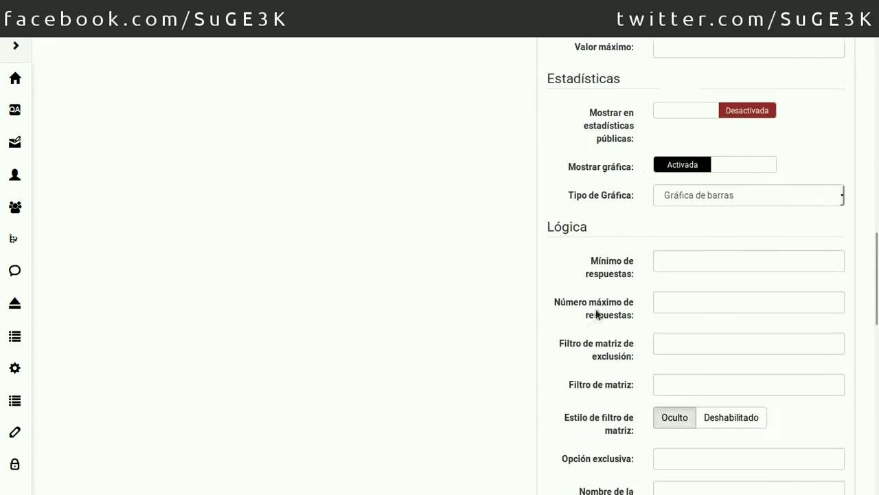
scroll(613, 315, "down", 8)
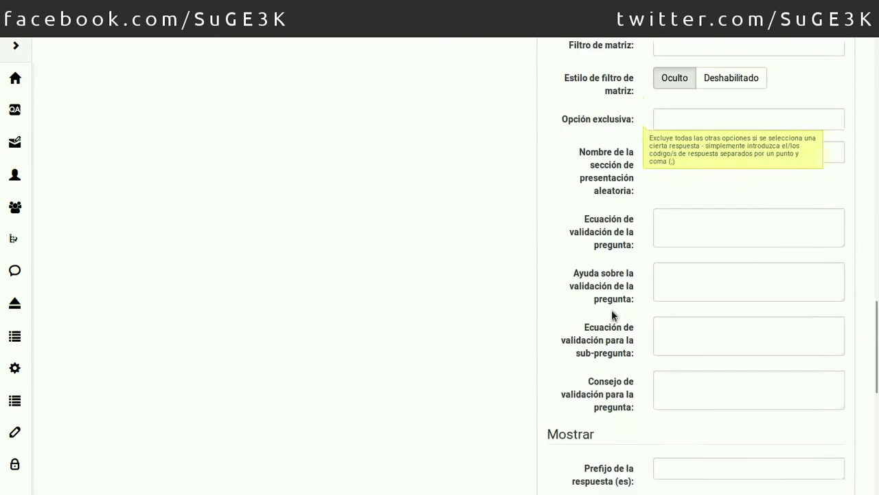
left_click(757, 27)
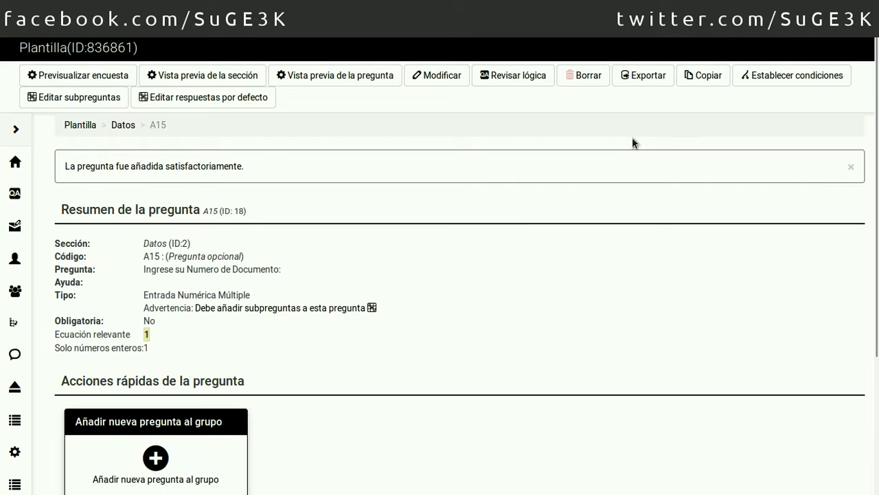
Step: Open question A15's subquestions for editing and enter "Cedula de Ciudadania" as subquestion SQ001
left_click(76, 99)
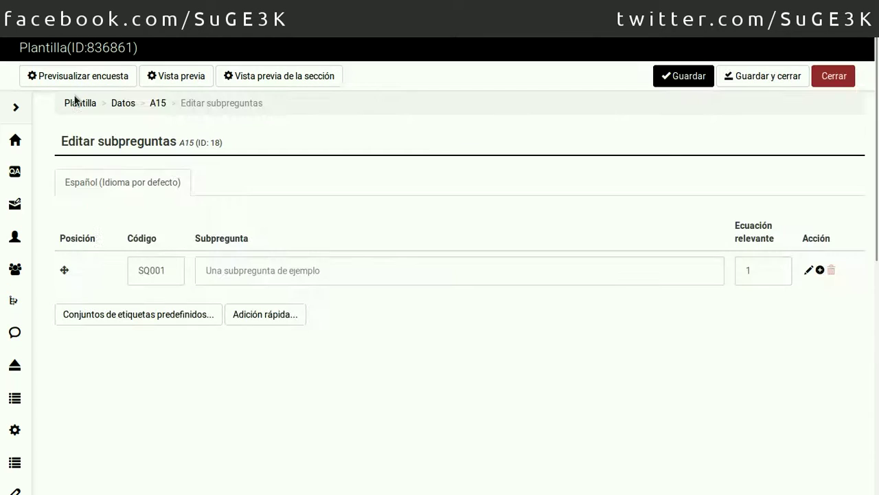
left_click(252, 270)
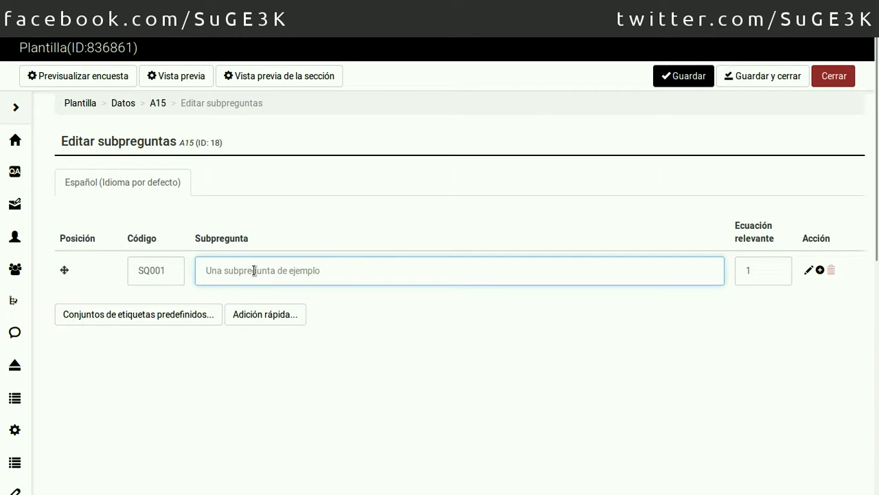
type("Numer")
key("BackSpace")
key("BackSpace")
key("BackSpace")
key("BackSpace")
key("BackSpace")
type("Cedula de ")
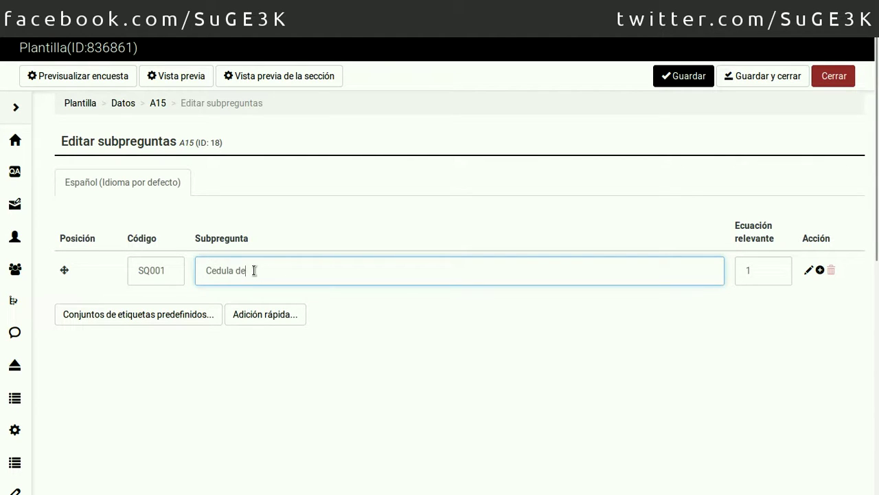
type("Ciudadania")
Step: Insert a second subquestion after SQ001 with the text "Numero de Pasaporte"
left_click(820, 270)
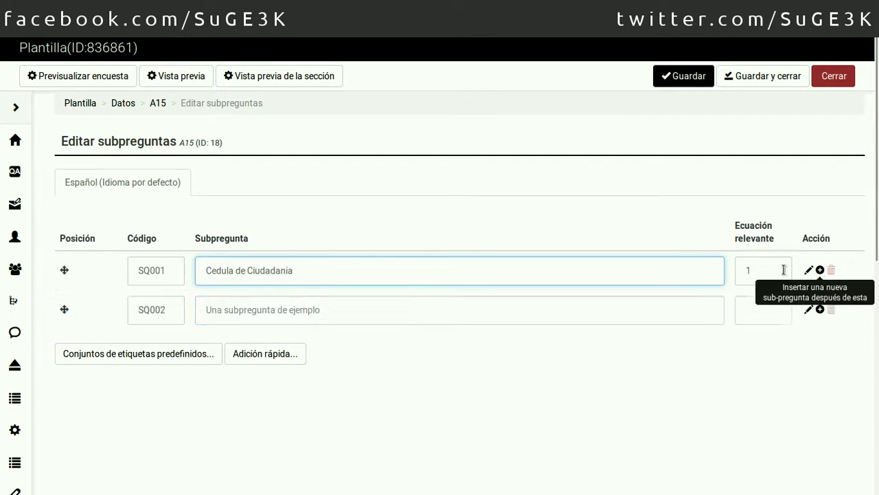
left_click(407, 298)
type("Nume")
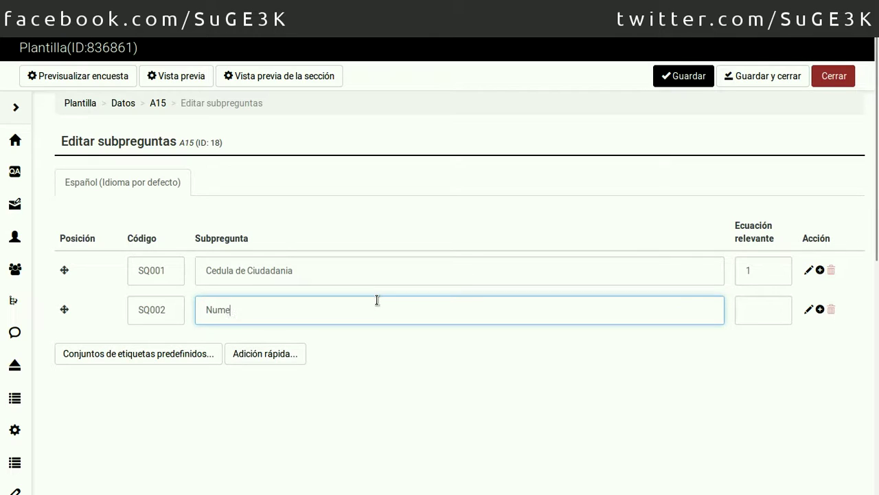
type("ro de Pasaporte")
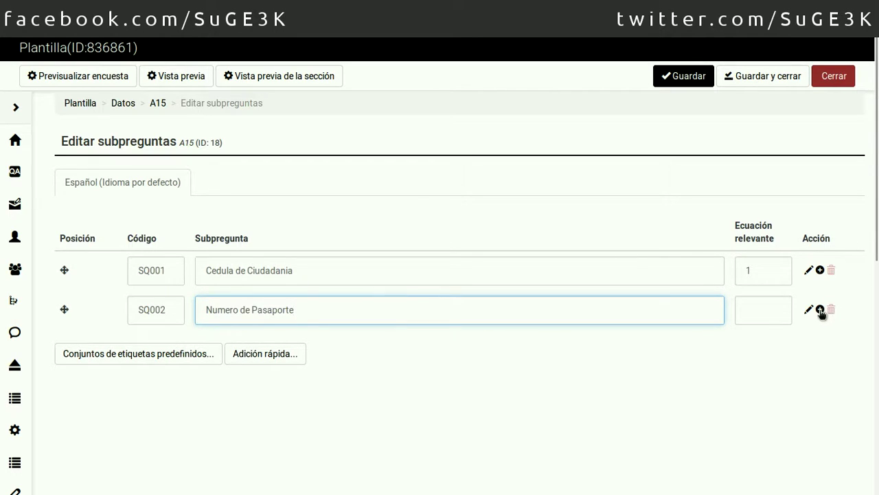
Step: Insert a third subquestion after SQ002 with the text "Numero de Licencia de Conducir"
key("Return")
left_click(461, 348)
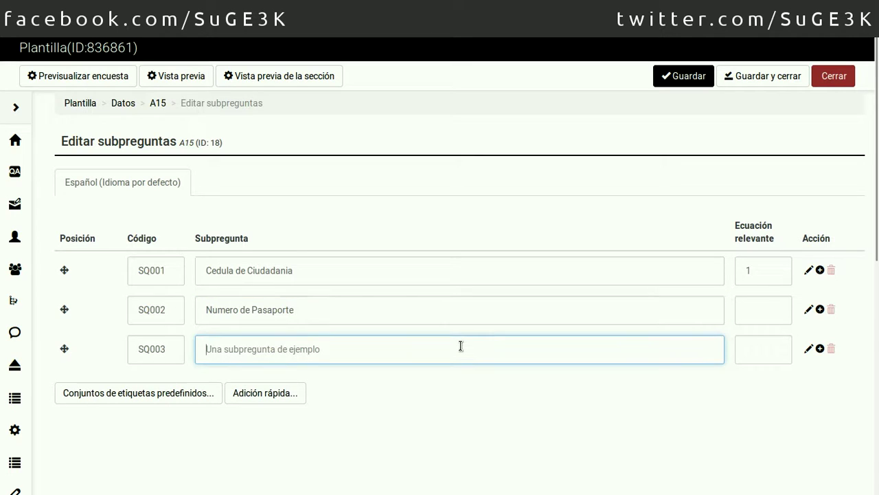
type("Numero de Li")
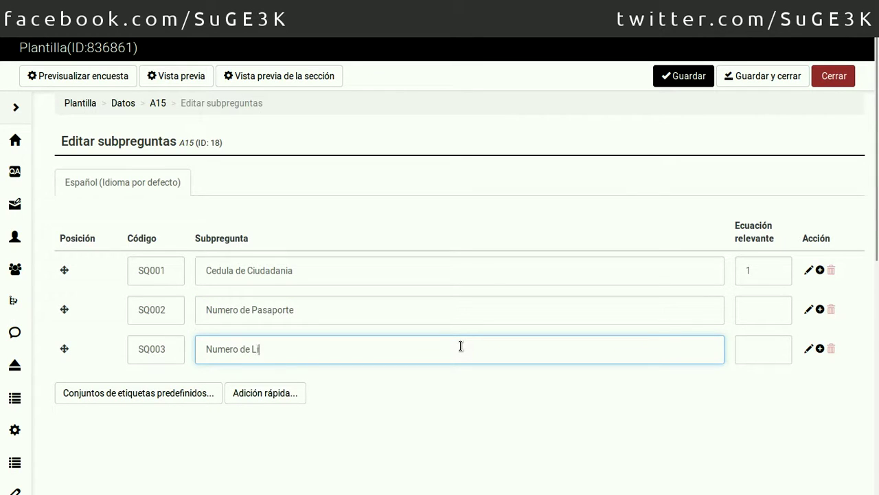
type("cencia de Conducir")
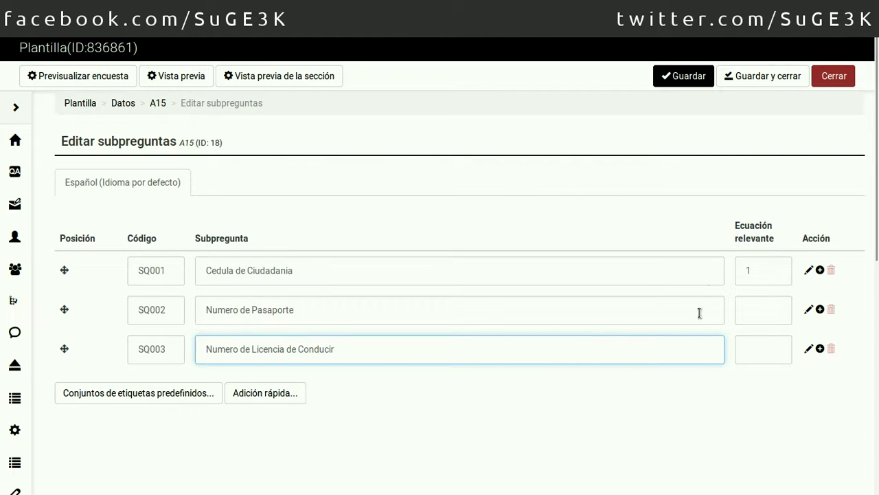
Step: Set the relevance equation of subquestions SQ002 and SQ003 to 1, and save and close the subquestions
left_click(764, 308)
type("1")
left_click(753, 348)
type("1")
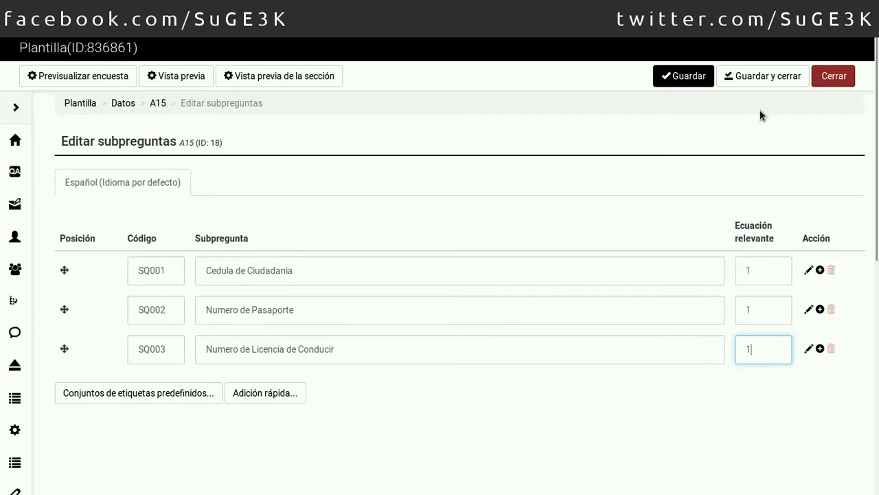
left_click(764, 79)
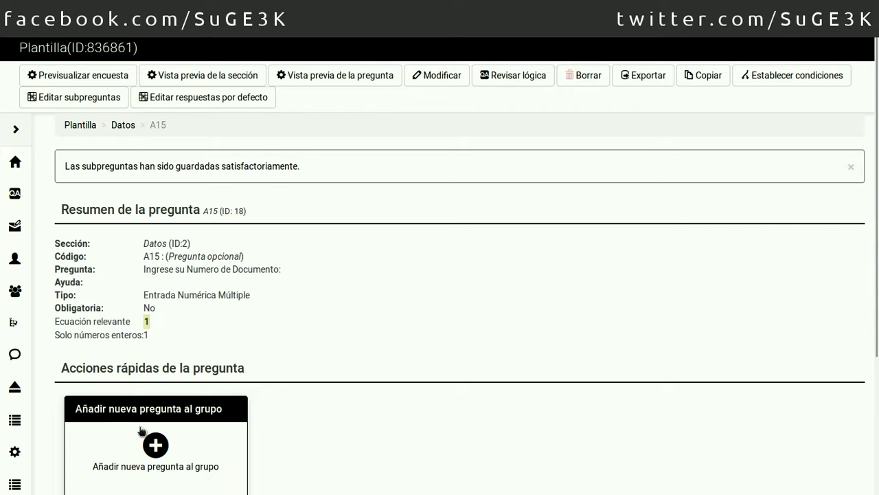
Step: Add a new question to the group with code A16 and question type Ranking
left_click(158, 446)
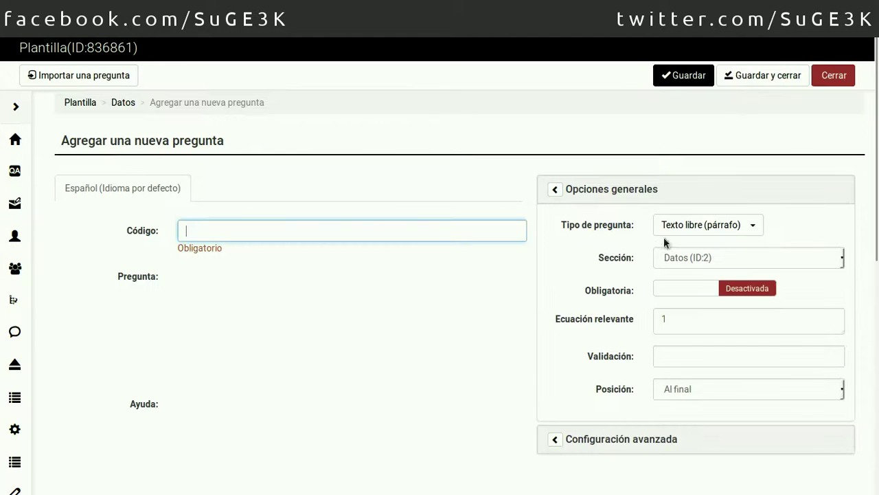
type("A16")
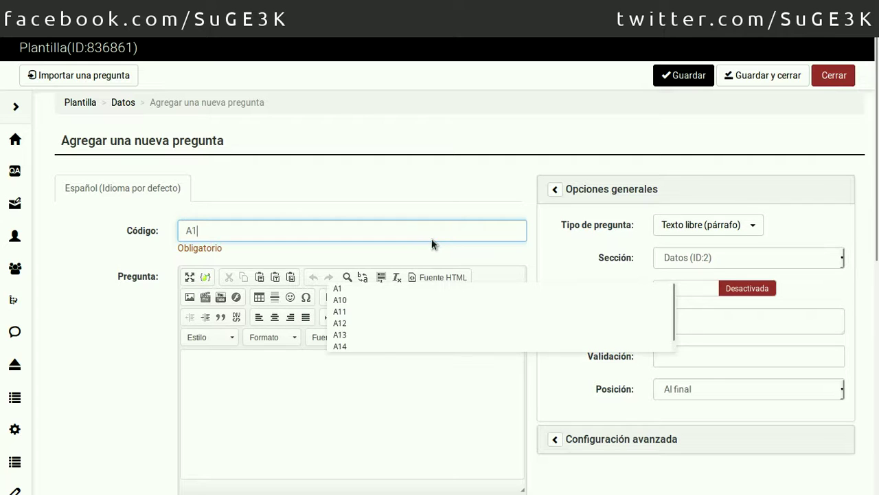
left_click(694, 223)
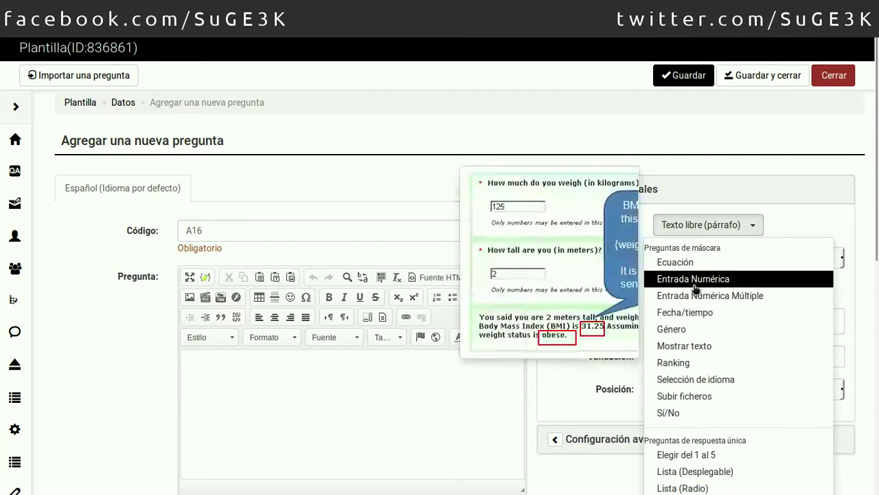
left_click(673, 362)
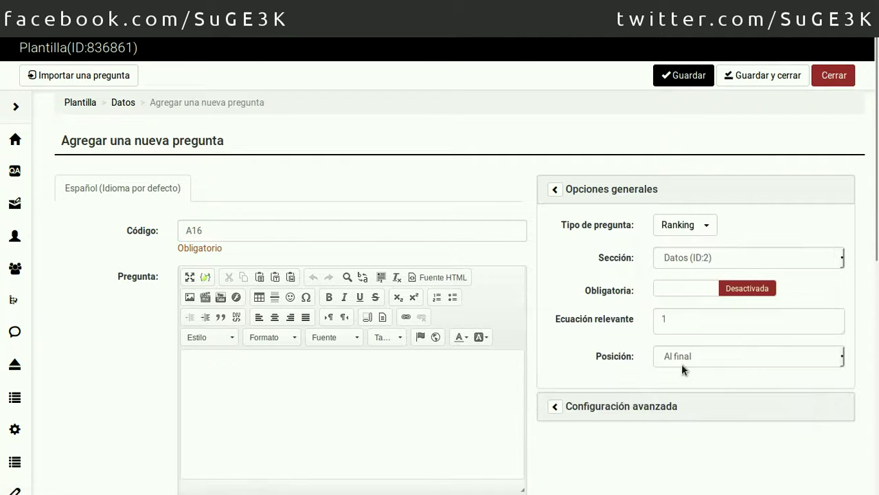
Step: Enter "Ordene sus intereses de manor a mayor:" as the text of question A16 and save the question
scroll(306, 255, "down", 3)
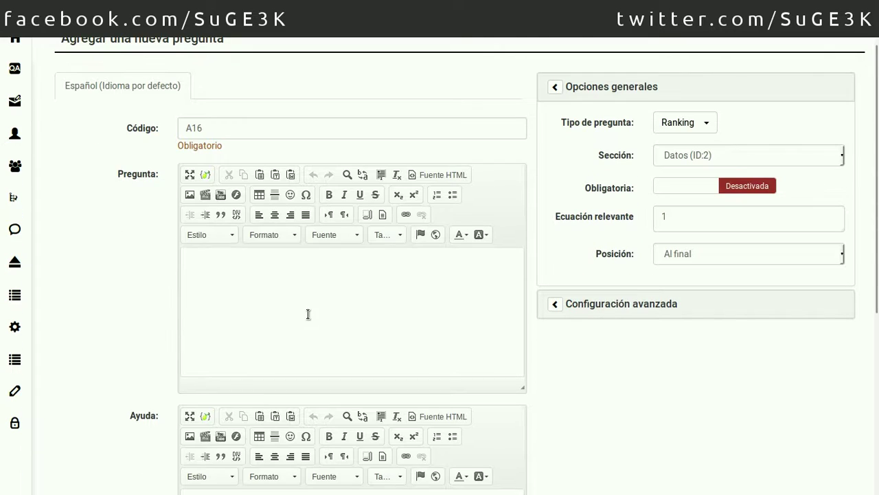
left_click(312, 311)
type("Ordene sus intereses de")
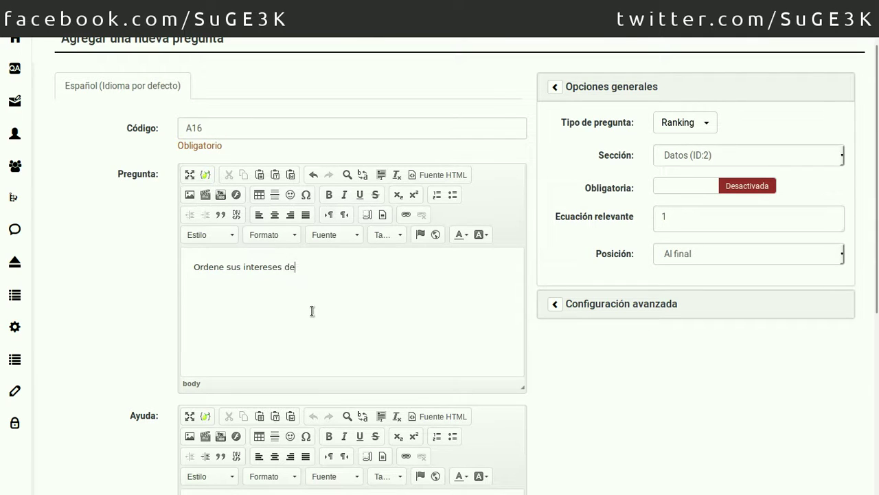
type(" manor a mayor:")
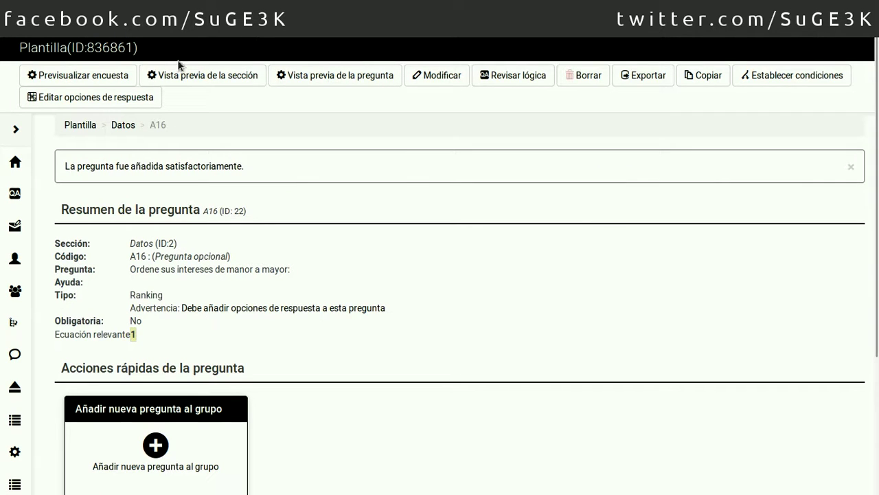
Step: Open question A16's answer options for editing and enter "Estudiar" as option A1 and "Trabajar" as option A2
left_click(110, 100)
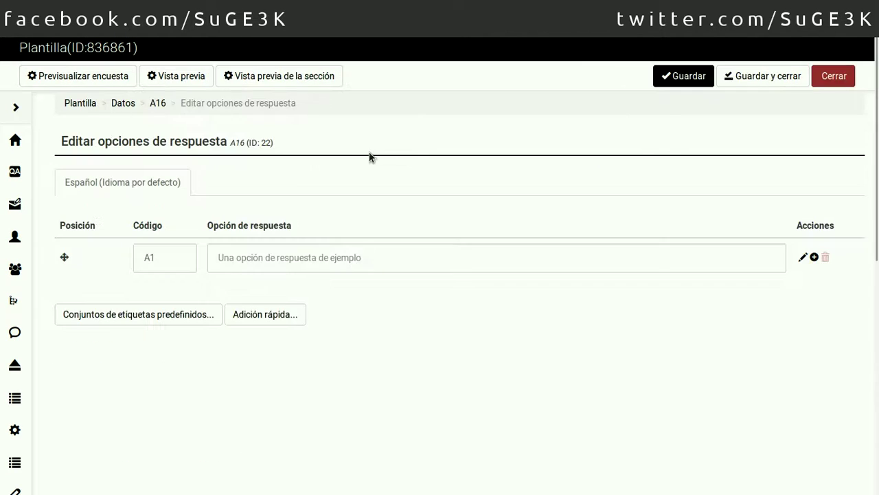
left_click(349, 258)
type("Estudiar")
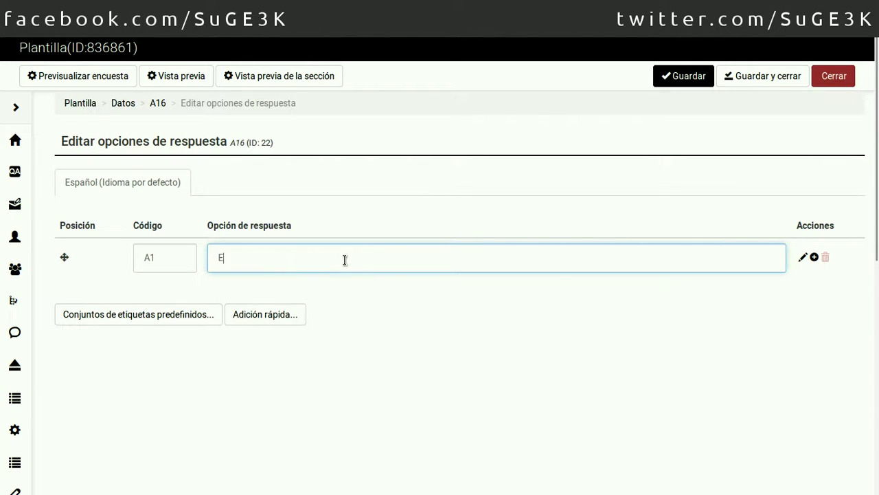
left_click(814, 257)
left_click(311, 299)
type("T")
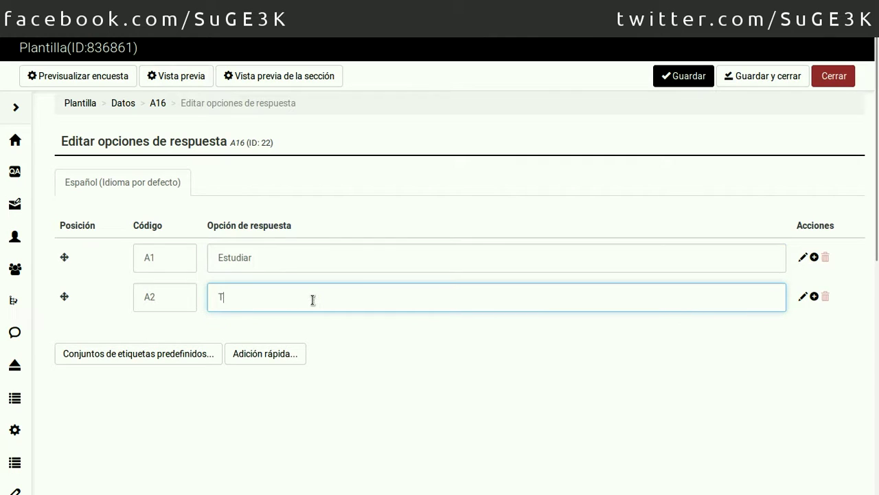
type("rabajar")
Step: Add answer options A3 "Jugar" and A4 "Viajar" to question A16, and save and close the options
left_click(815, 296)
left_click(346, 336)
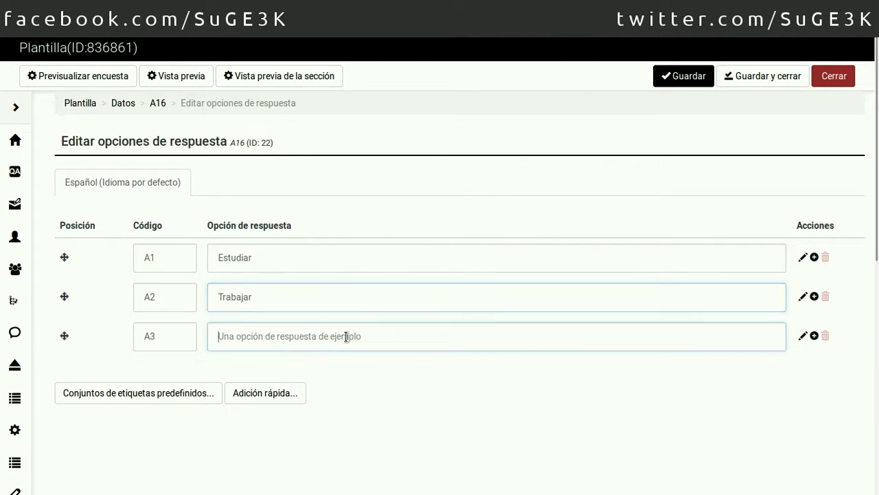
type("Jugar")
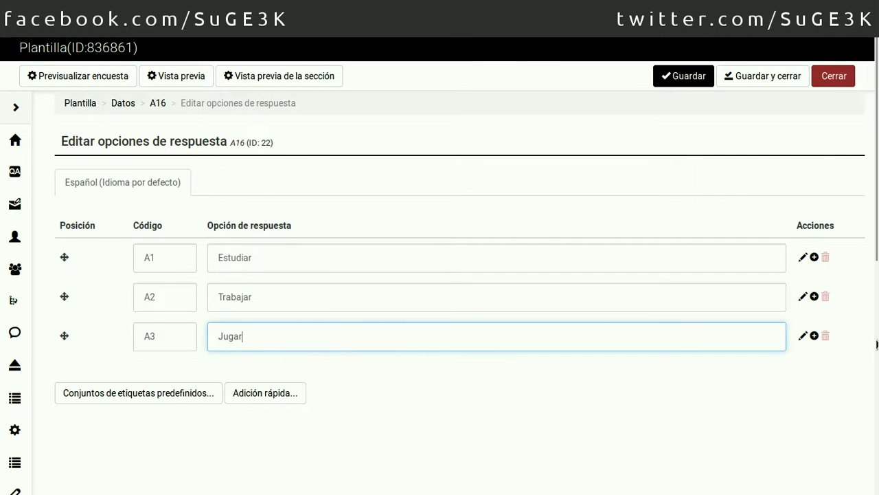
left_click(814, 335)
left_click(266, 367)
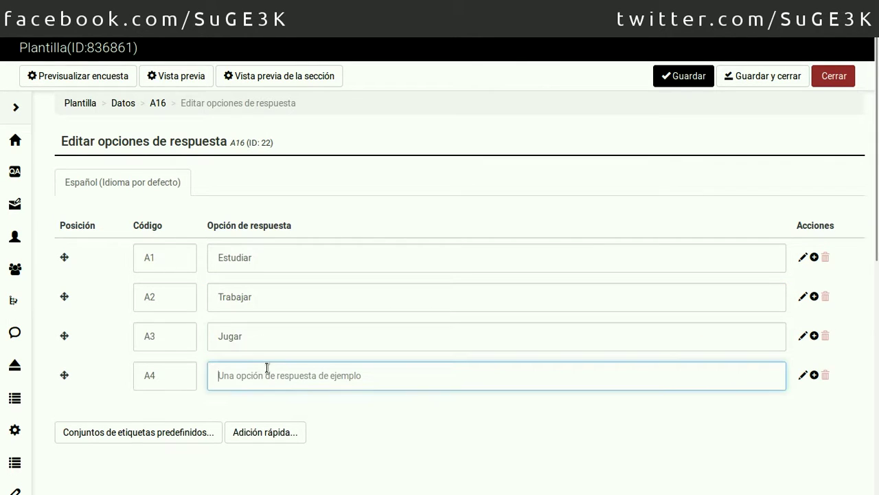
type("Viajar")
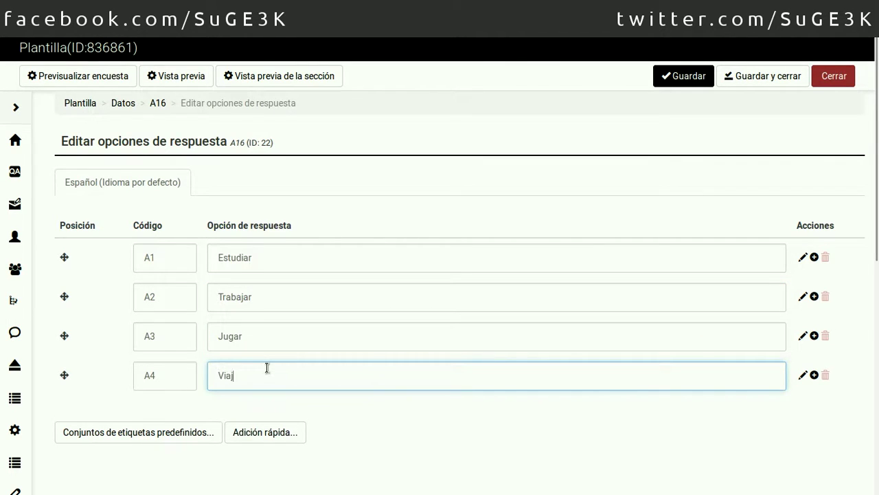
left_click(750, 83)
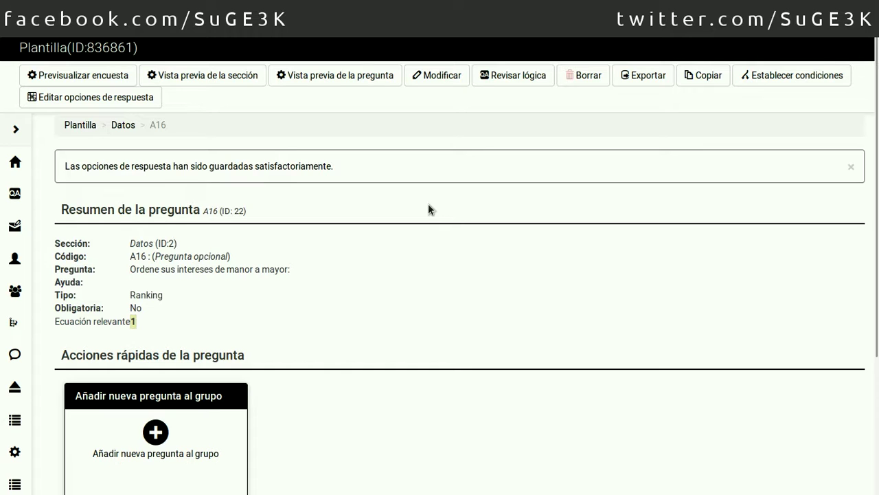
Step: Add another question to the group with code A17 and question type Lista (Radio)
scroll(391, 226, "down", 3)
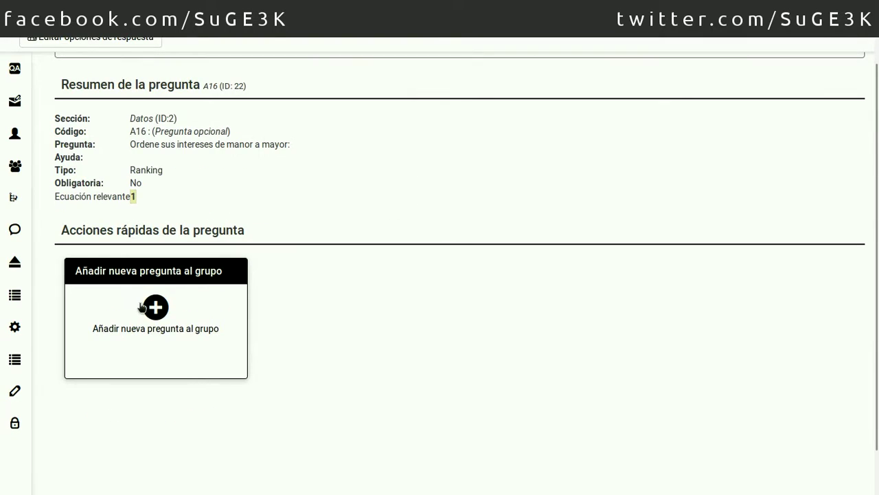
left_click(141, 307)
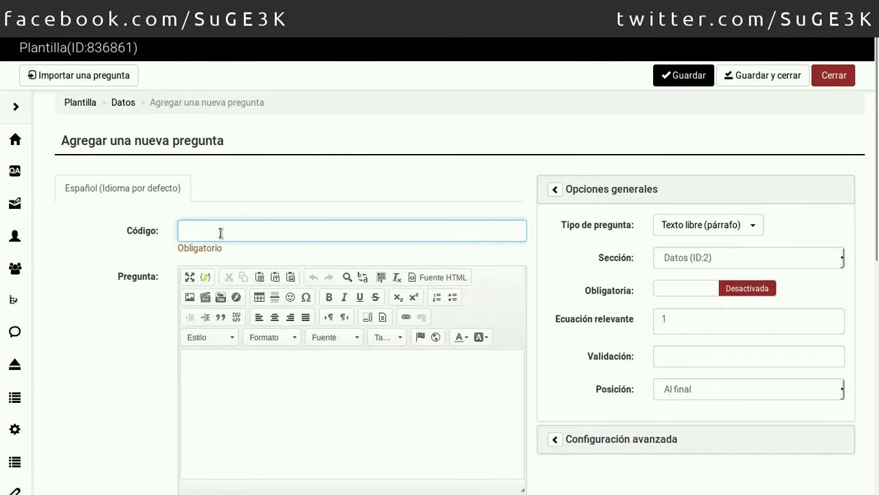
type("A17")
left_click(368, 196)
left_click(680, 225)
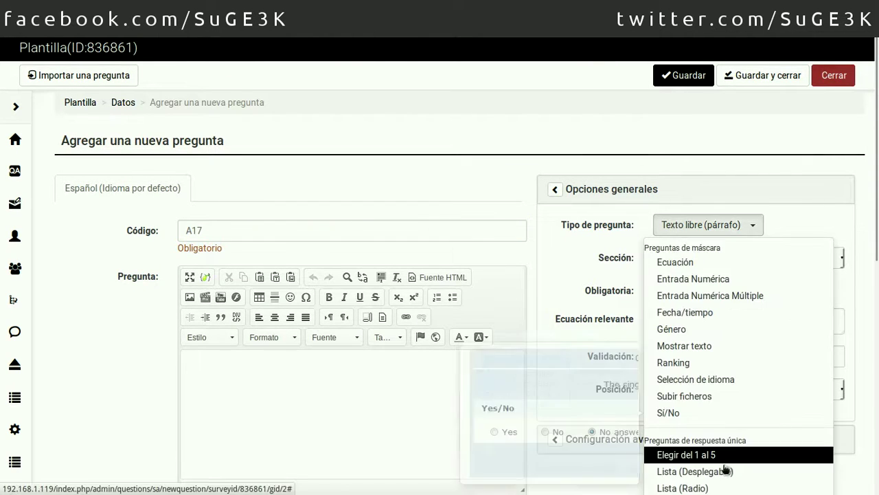
scroll(720, 476, "down", 3)
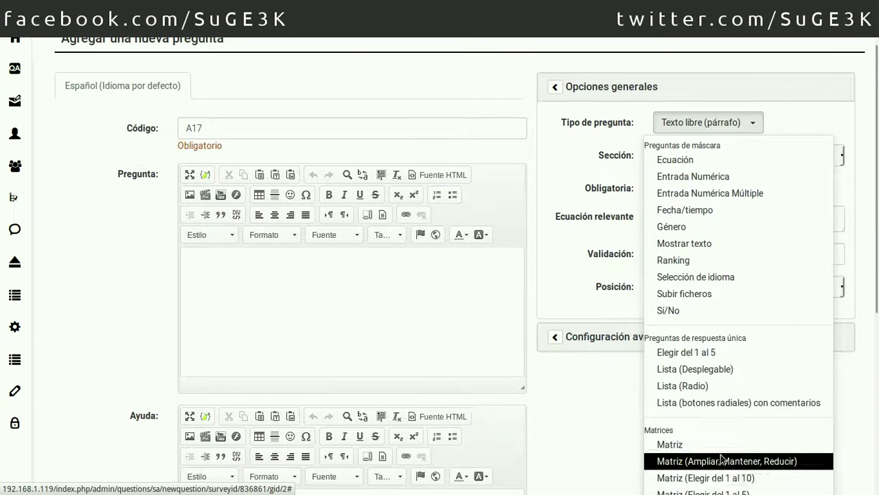
left_click(717, 386)
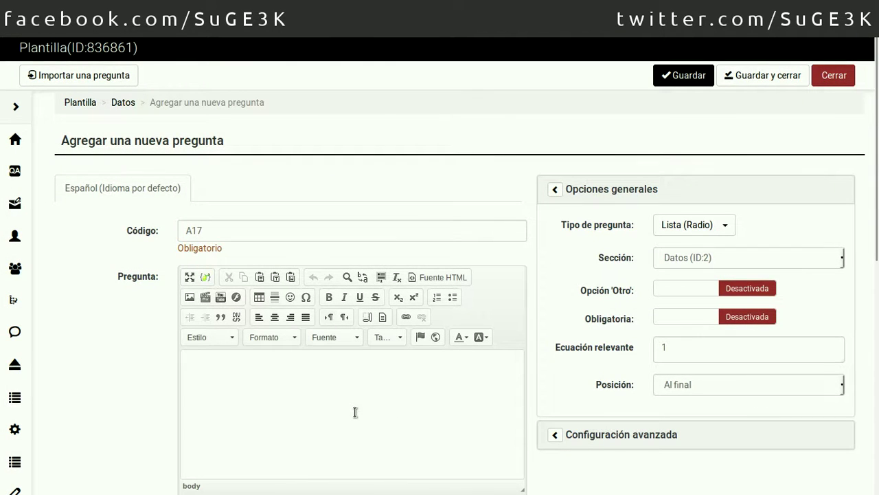
Step: Enter "A que tipo de empresa pertenece:" as the text of question A17, and save and close it
type("A q")
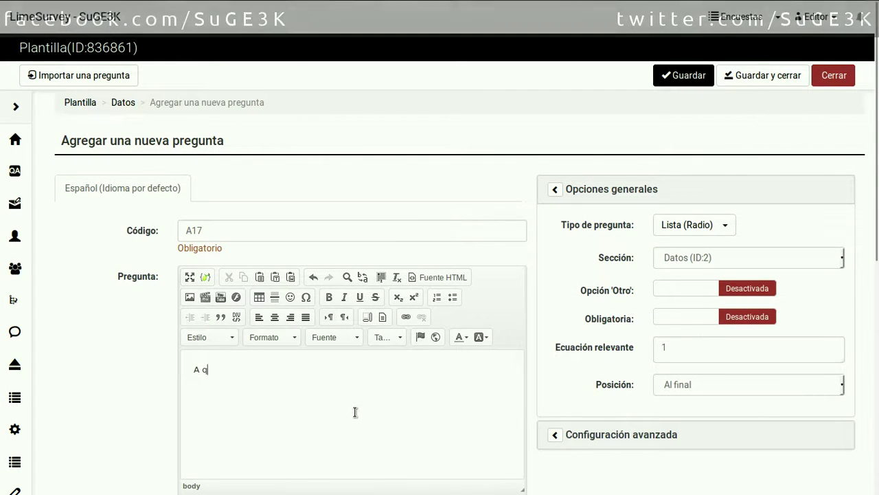
type("ue entidad per")
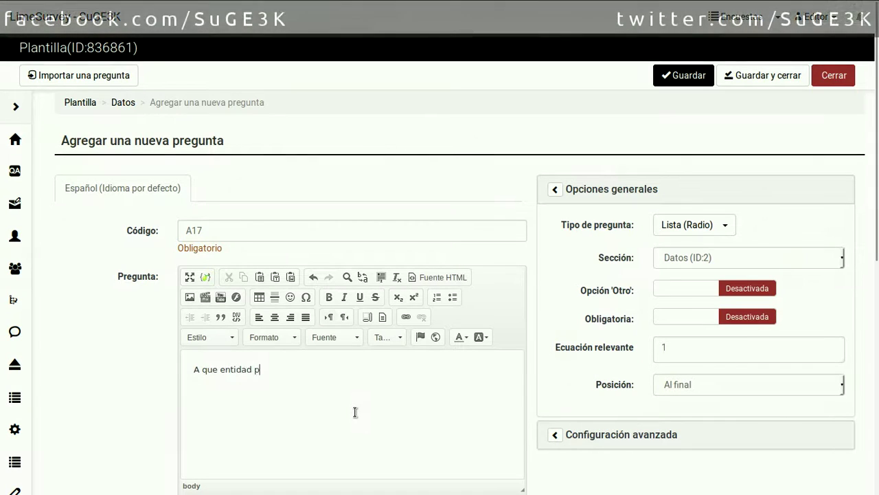
key("BackSpace")
key("BackSpace")
key("BackSpace")
key("BackSpace")
key("BackSpace")
key("BackSpace")
key("BackSpace")
key("BackSpace")
key("BackSpace")
key("BackSpace")
key("BackSpace")
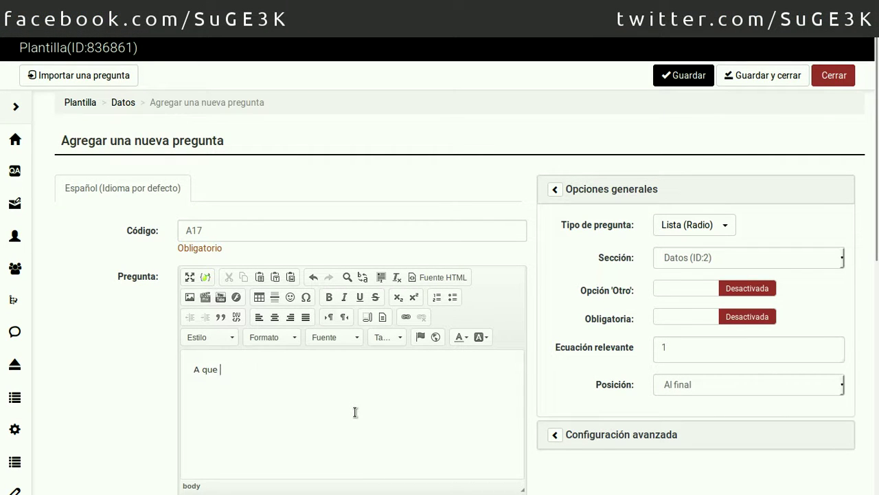
type("tipo de empresa pertenece:")
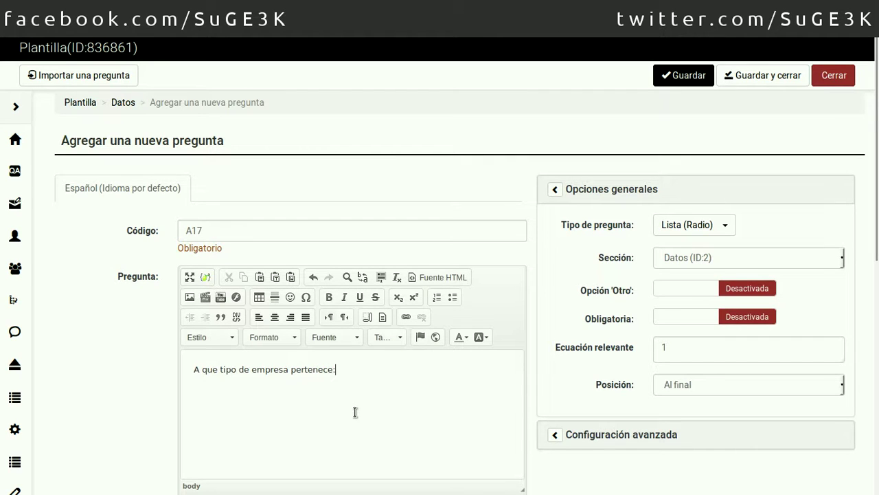
left_click(757, 82)
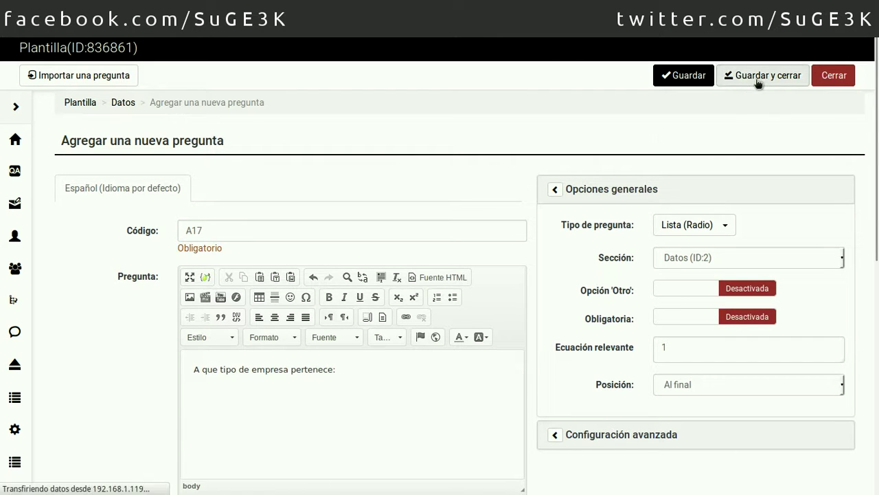
Step: Open question A17's answer options for editing and enter "Pública" as option A1
left_click(89, 97)
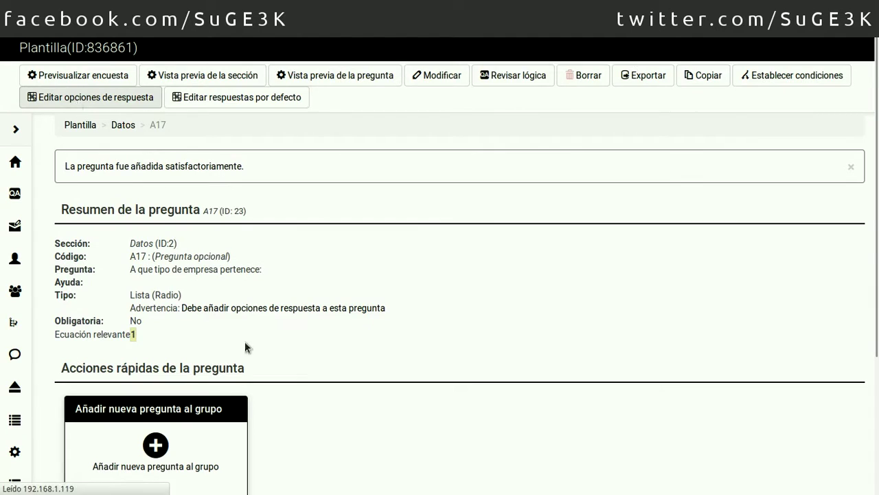
left_click(353, 262)
type("P")
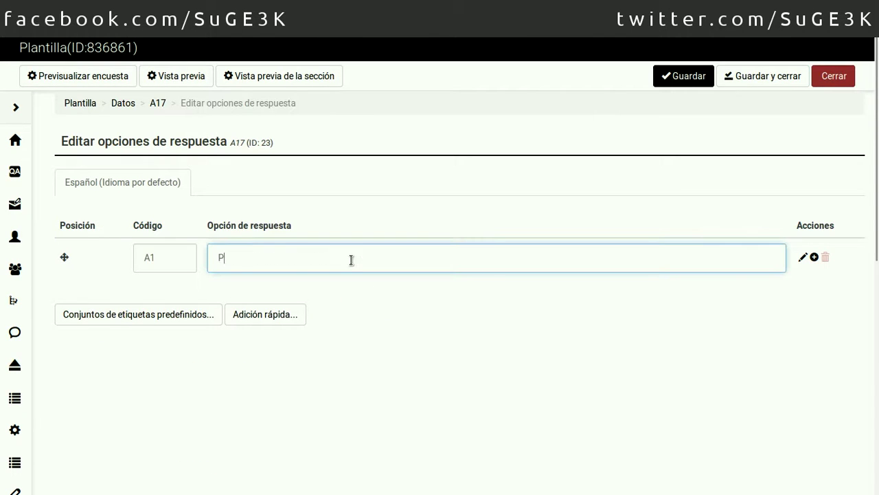
type("ública")
Step: Add "Privada" as answer option A2 of question A17, and save and close the options
left_click(814, 258)
left_click(656, 286)
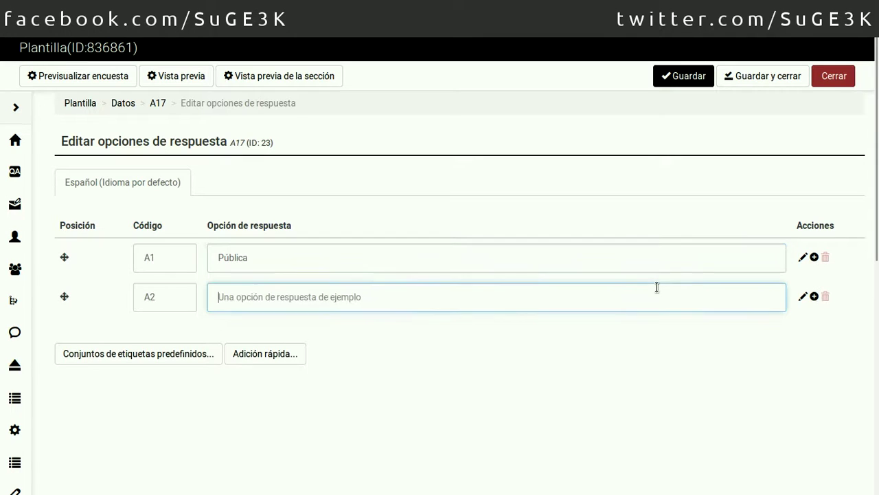
type("Privada")
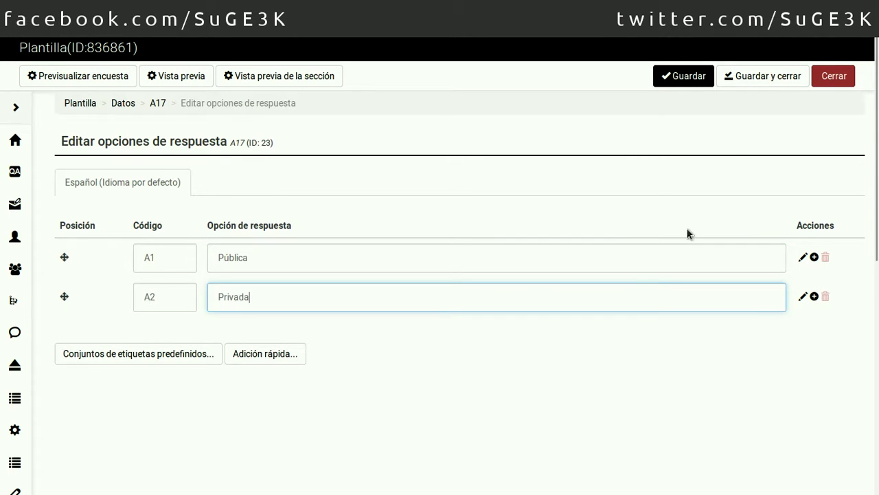
left_click(765, 81)
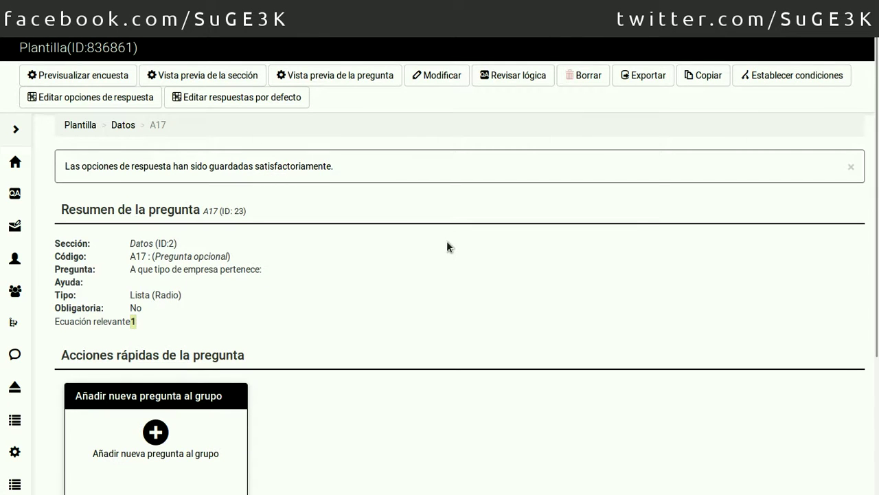
Step: Preview the question section and go through its questions down to the document number question
left_click(208, 80)
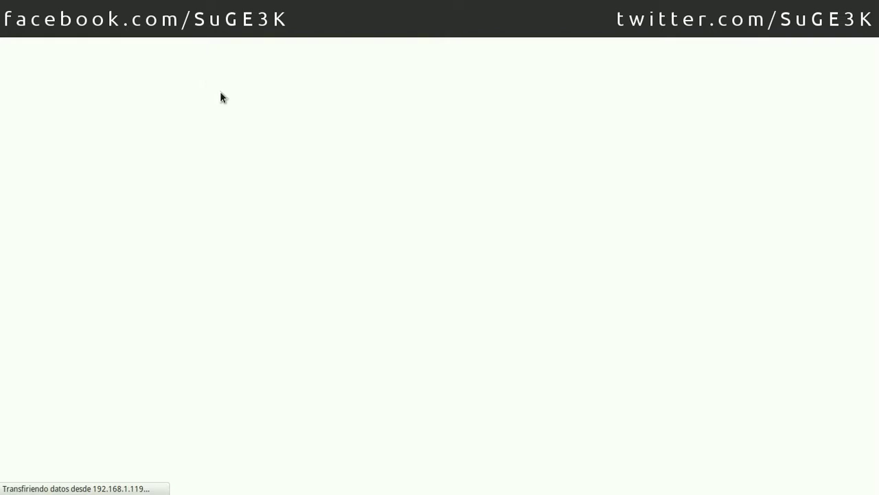
scroll(717, 237, "down", 10)
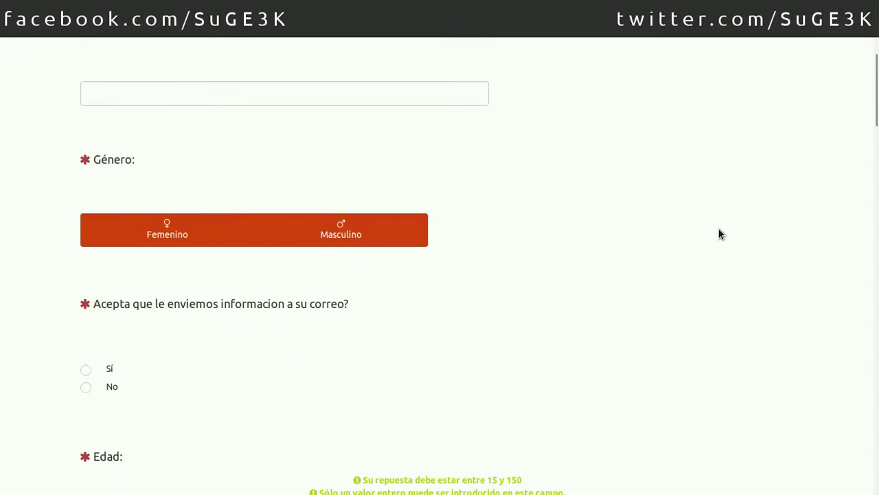
scroll(720, 233, "down", 10)
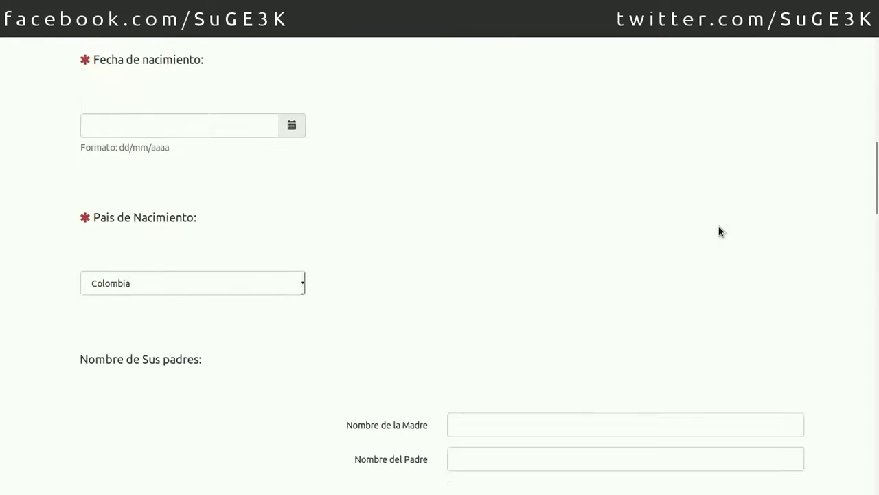
scroll(719, 230, "down", 11)
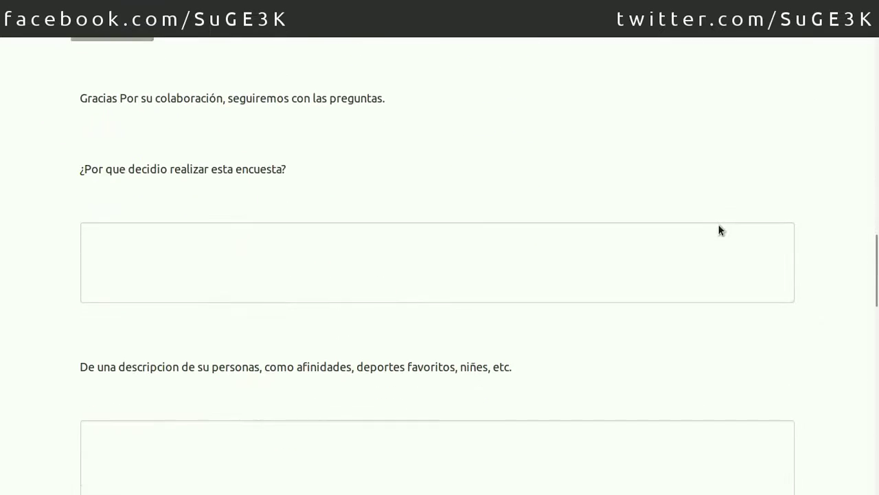
scroll(783, 248, "down", 8)
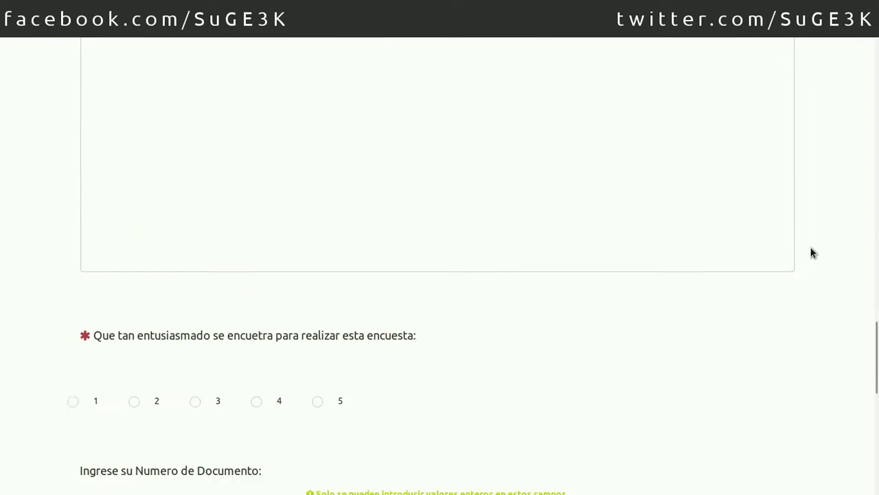
scroll(811, 253, "down", 1)
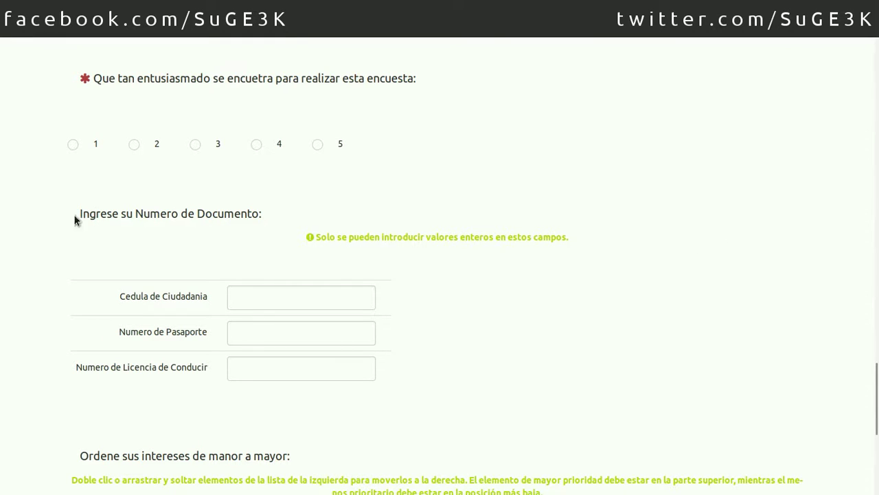
Step: Fill in the citizen ID, passport and driving licence numbers under "Ingrese su Numero de Documento:"
left_click_drag(43, 220, 137, 227)
left_click(76, 277)
left_click(296, 296)
type("123456789")
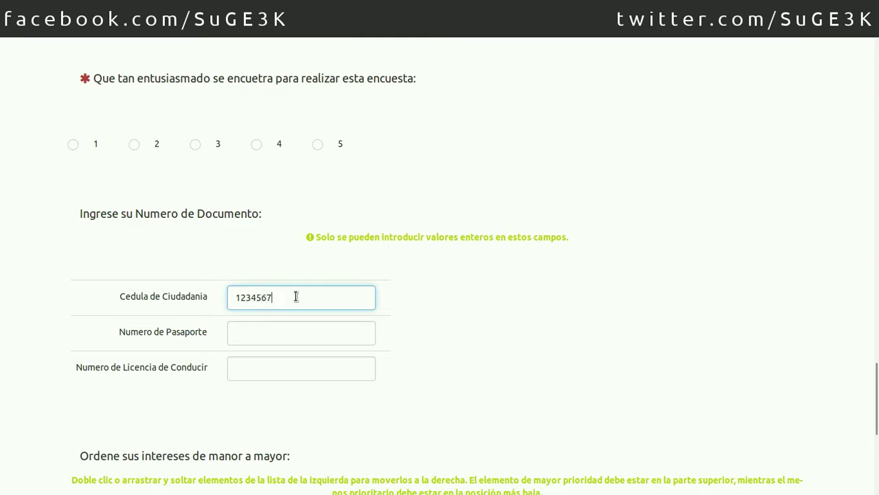
left_click(265, 332)
type("123456789")
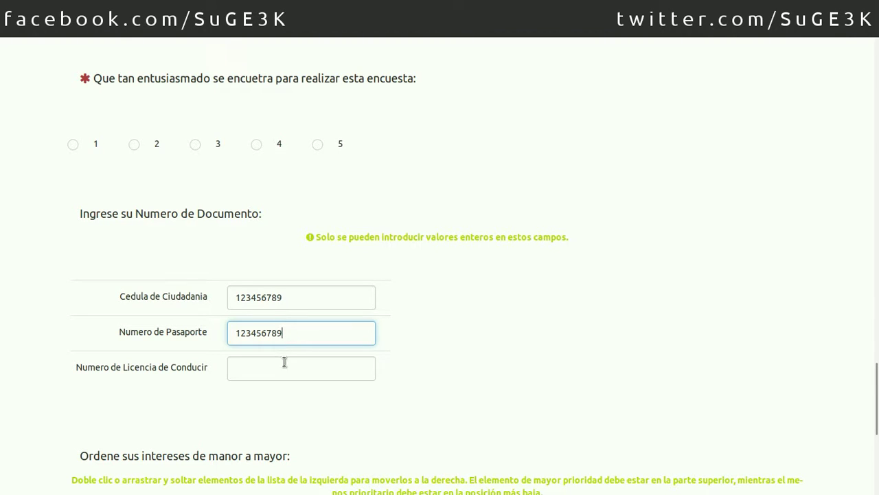
left_click(287, 364)
type("123213123")
left_click(553, 351)
Step: Rank all the interests in the order Estudiar, Trabajar, Viajar, Jugar in the ordering question
scroll(553, 324, "down", 5)
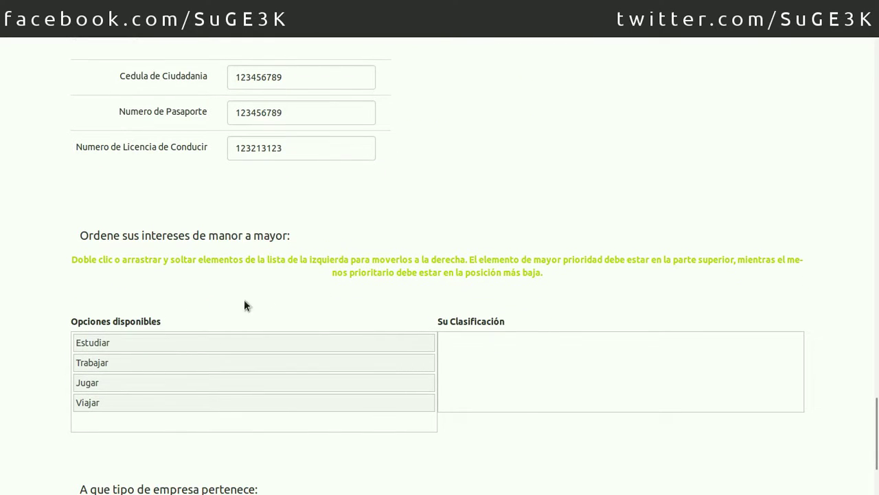
left_click_drag(159, 359, 502, 343)
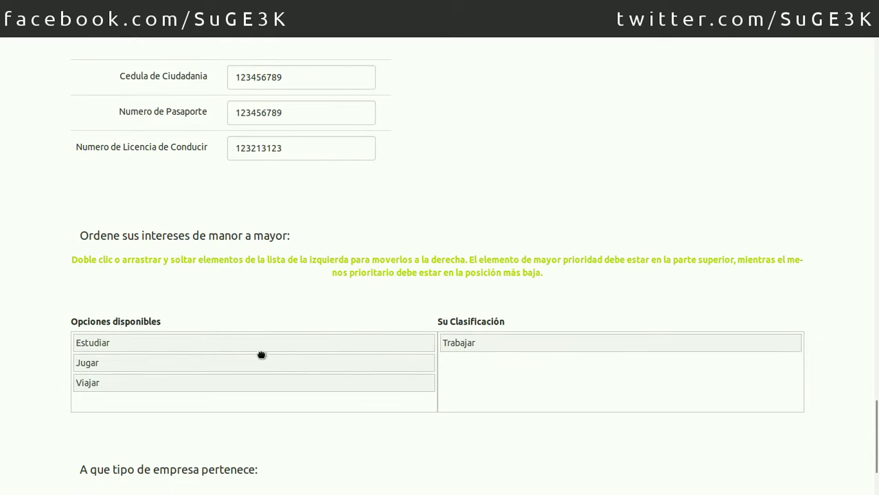
left_click_drag(296, 347, 550, 341)
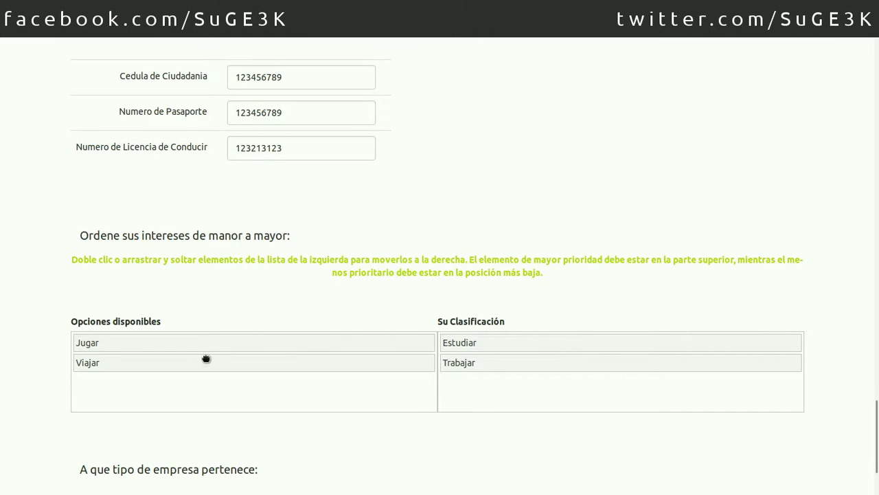
left_click_drag(210, 364, 540, 389)
left_click_drag(308, 348, 597, 410)
Step: Test the options of "A que tipo de empresa pertenece:" by choosing "Pública" and finally "Privada"
scroll(245, 297, "down", 4)
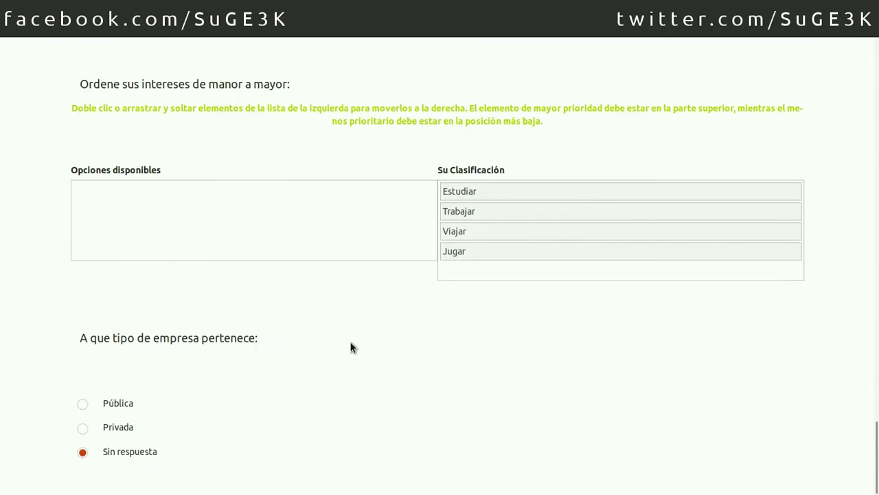
left_click(84, 404)
left_click(82, 428)
left_click_drag(161, 453, 100, 404)
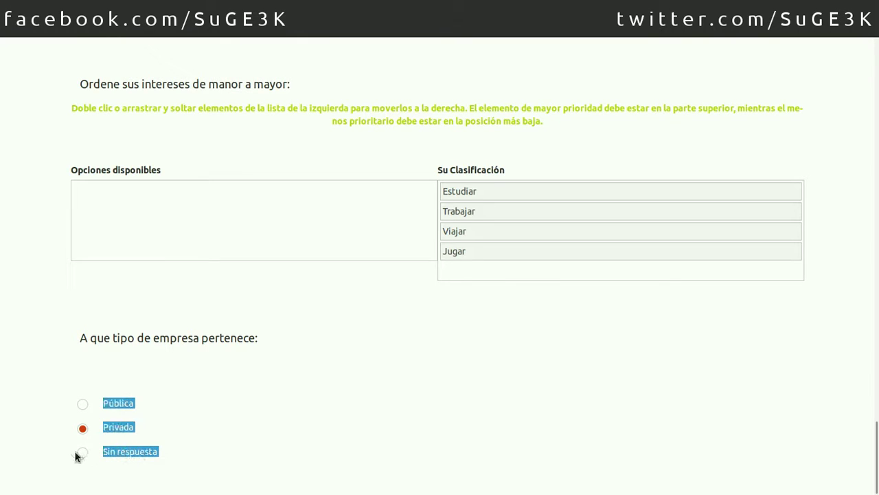
left_click(353, 415)
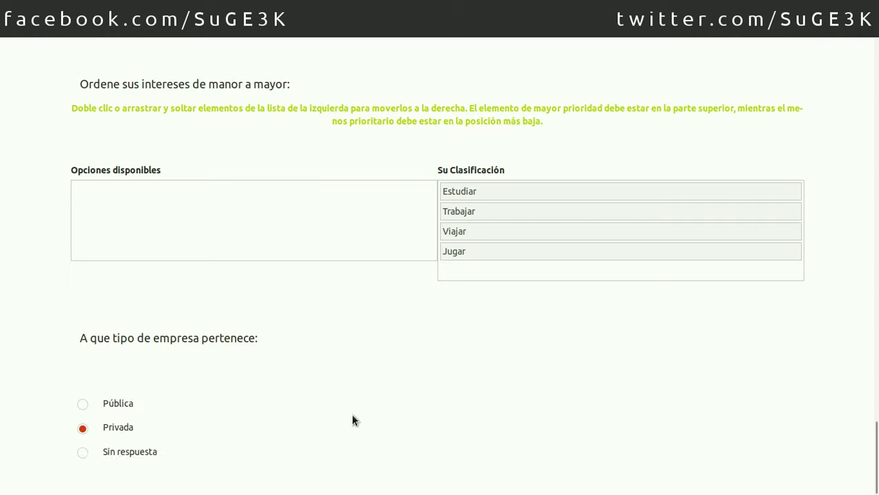
left_click_drag(58, 317, 76, 333)
left_click(430, 337)
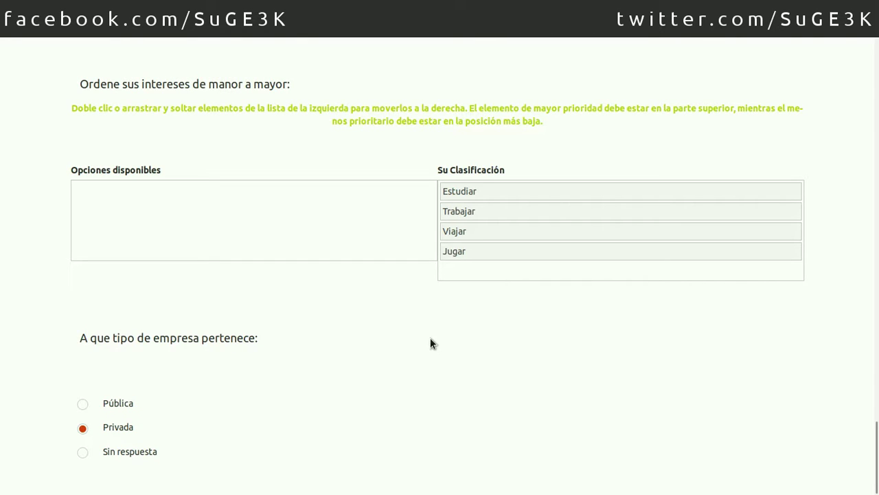